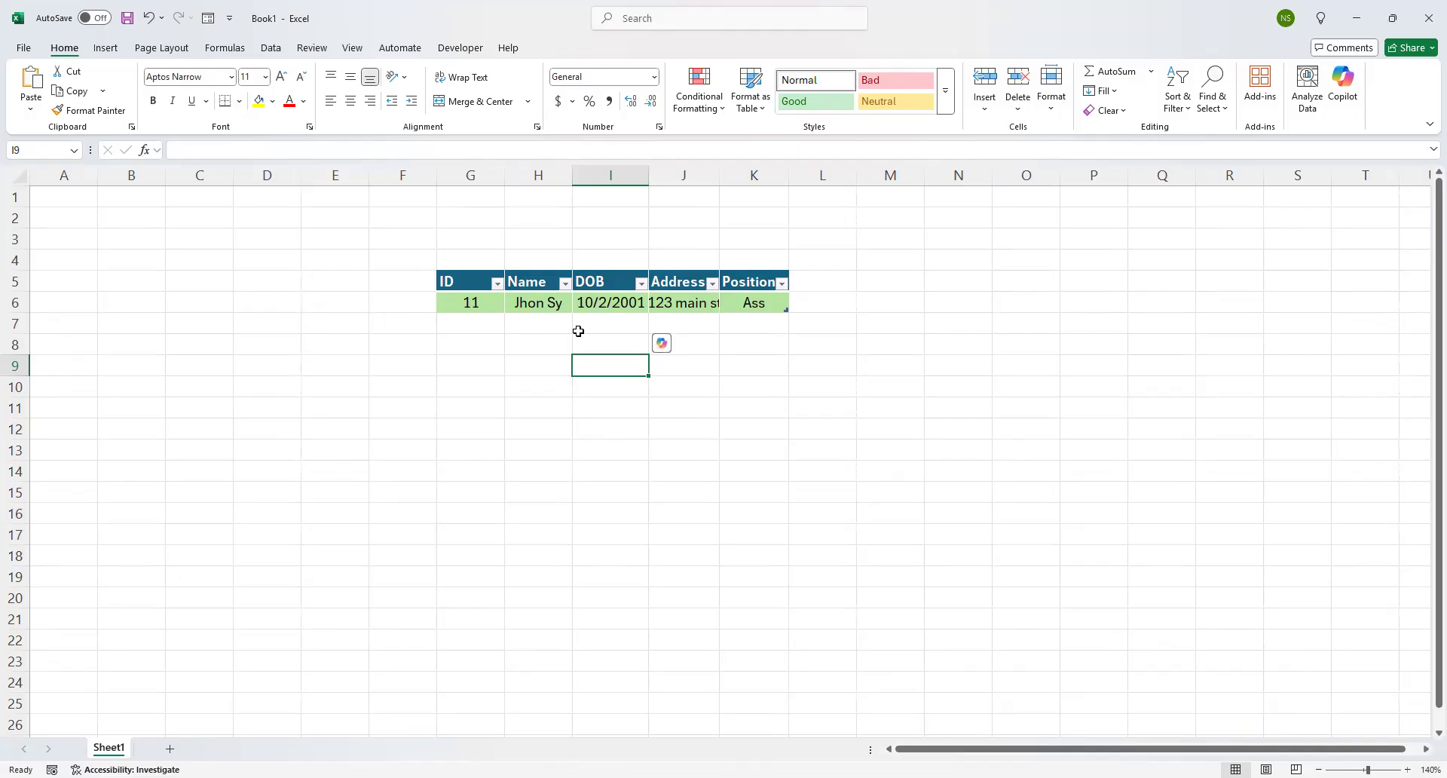
left_click(472, 326)
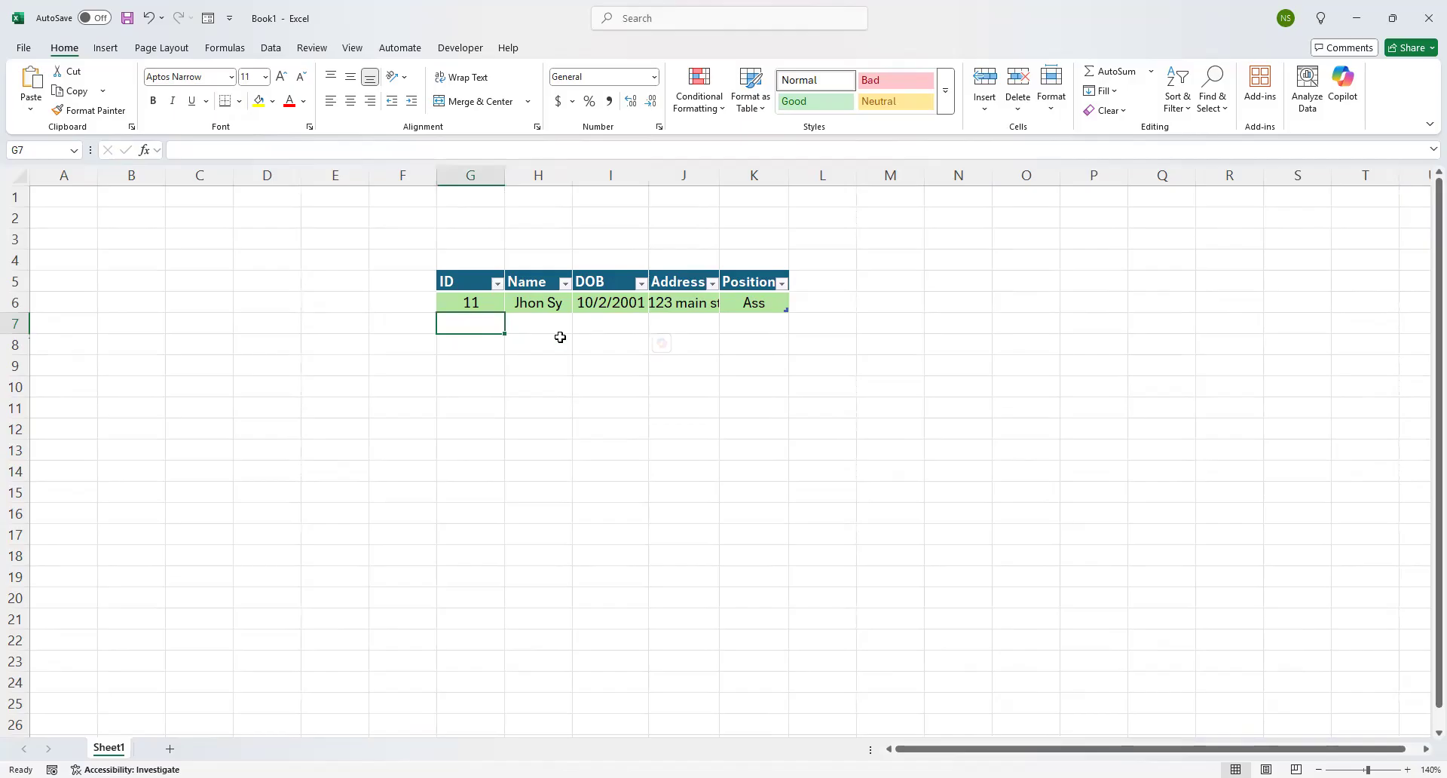
left_click(622, 327)
left_click(452, 322)
left_click(393, 263)
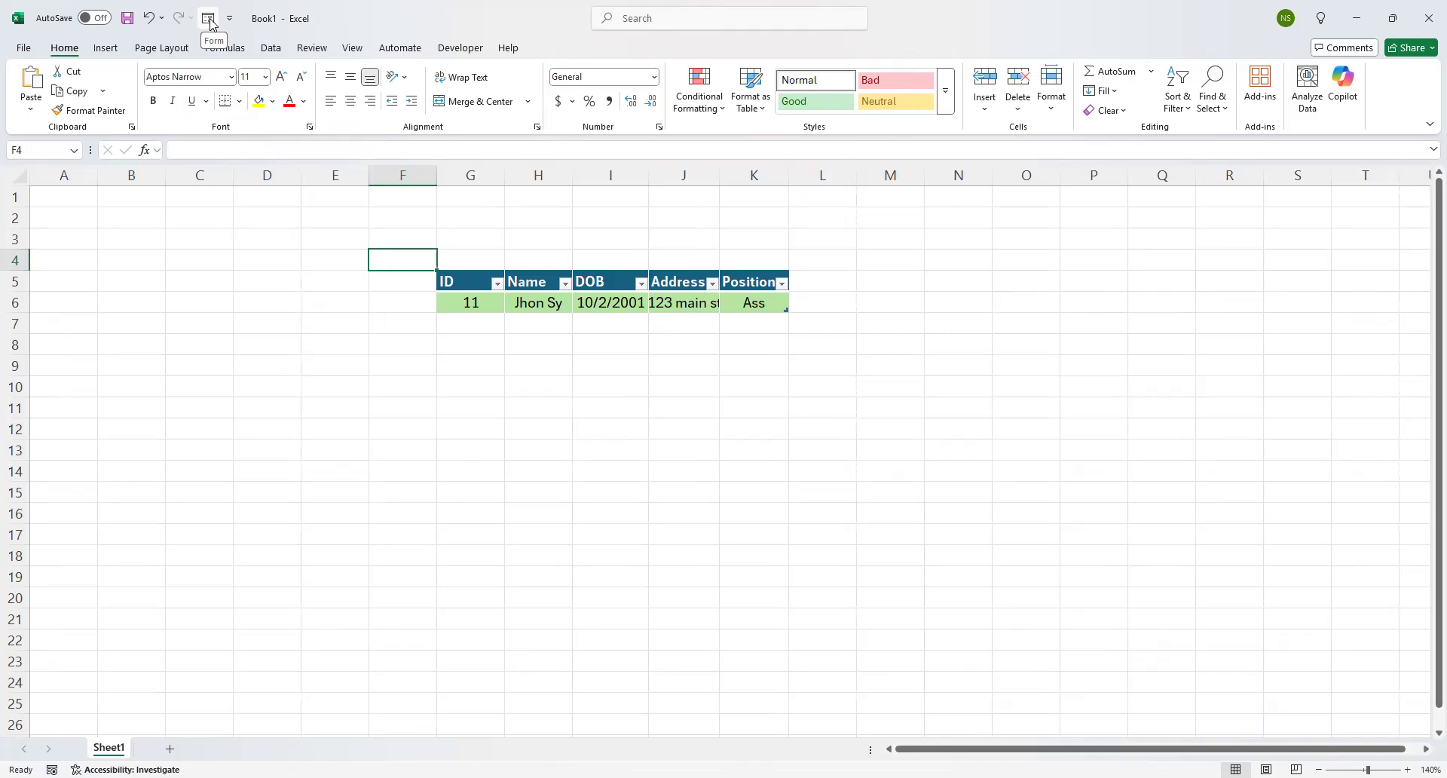
Select the table's header row from ID to Position and open the data entry form for it
left_click(455, 280)
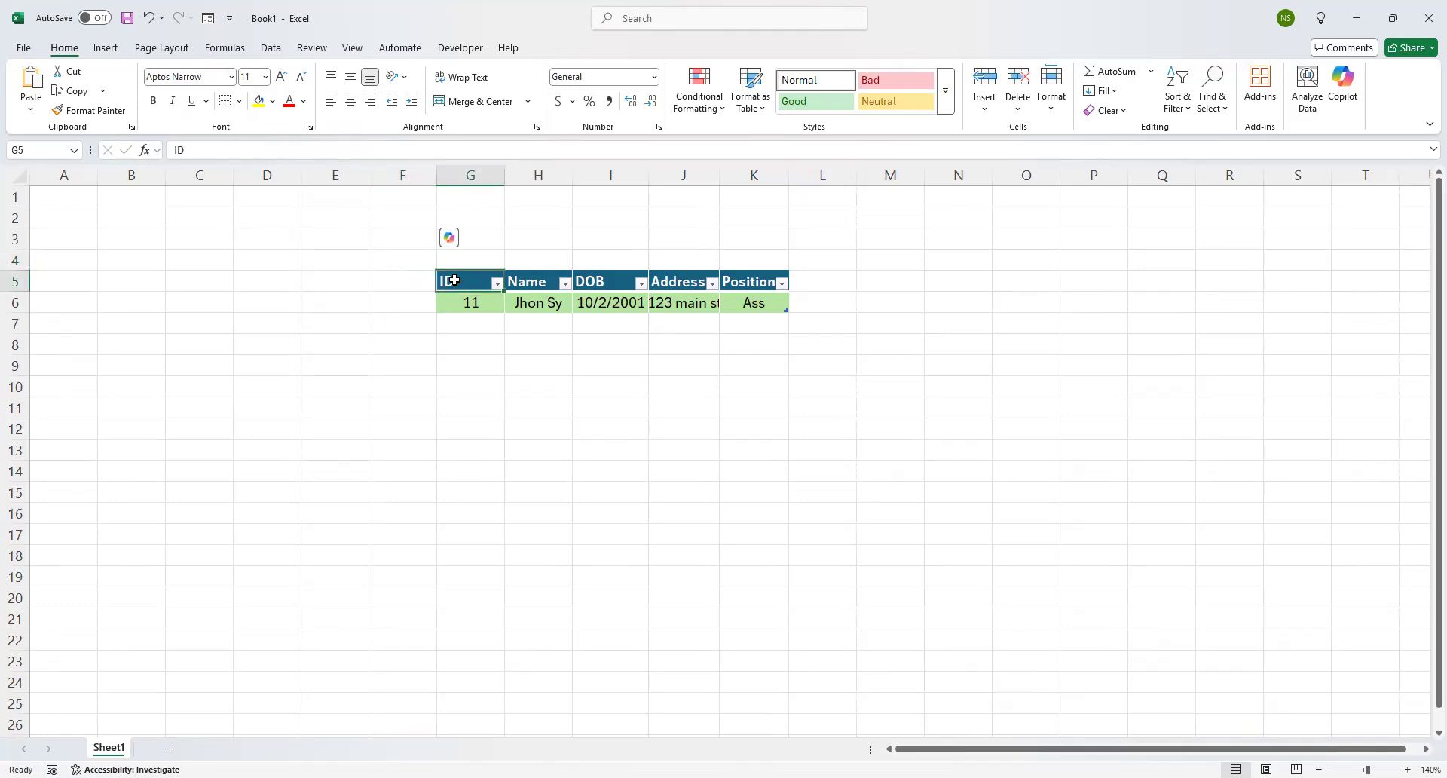
key("ctrl+shift+Right")
key("ctrl+shift+Down")
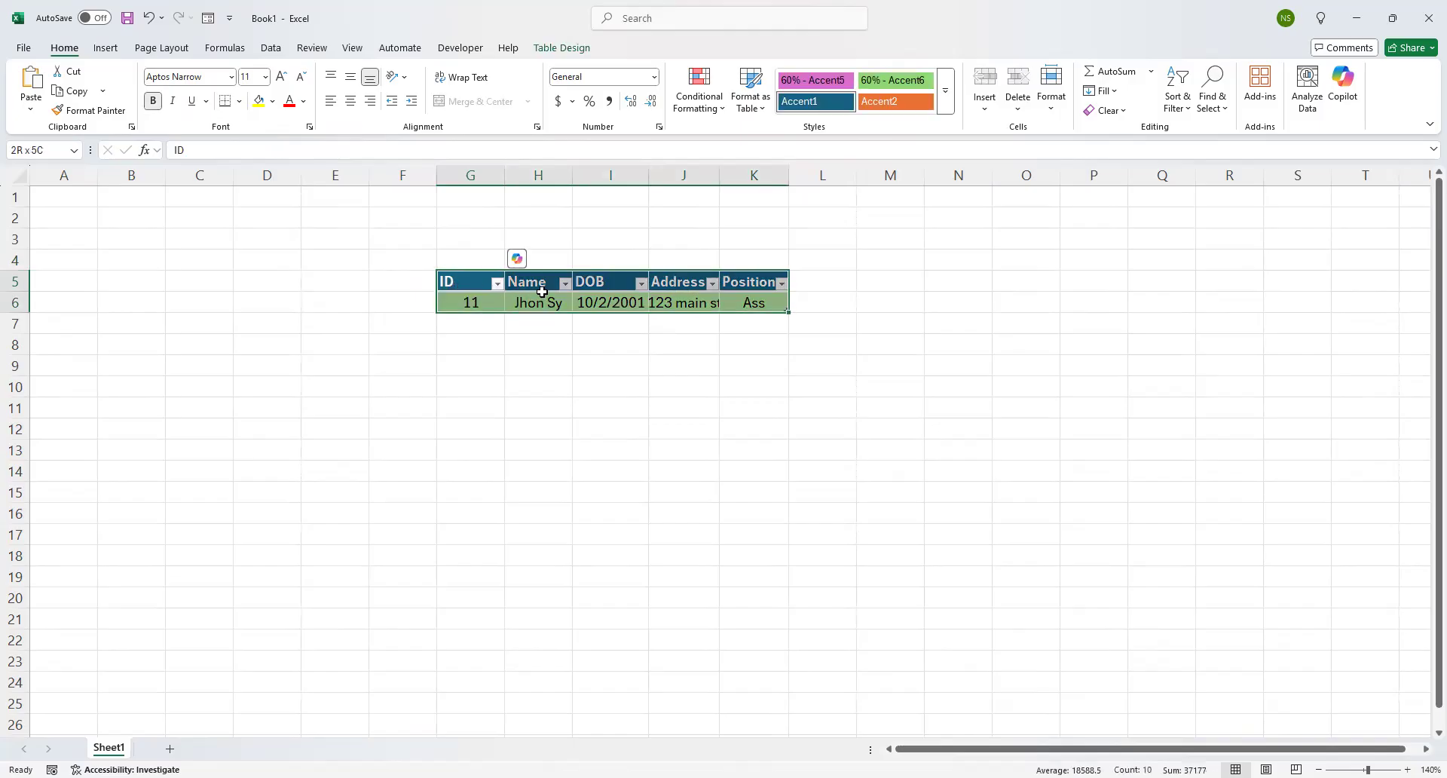
key("shift+Up")
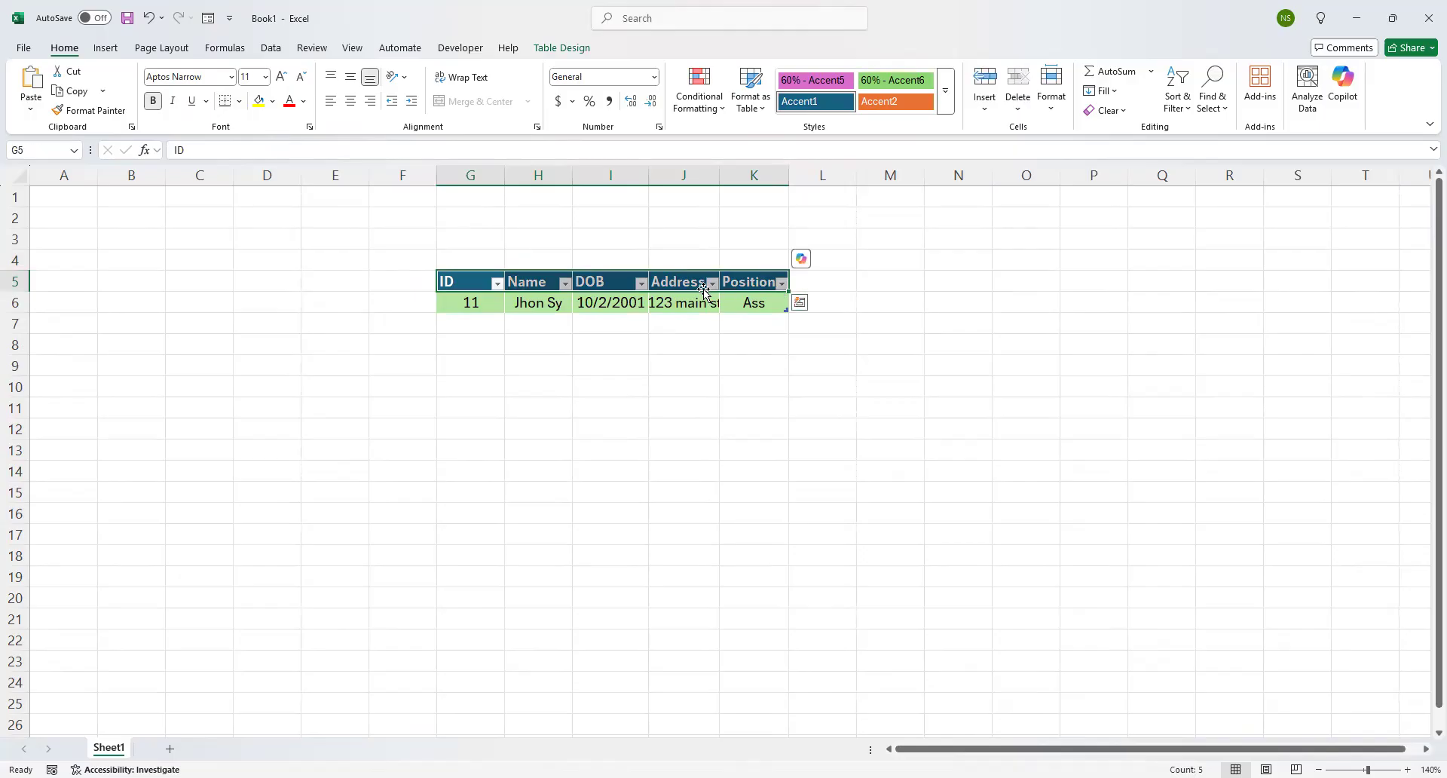
left_click(208, 21)
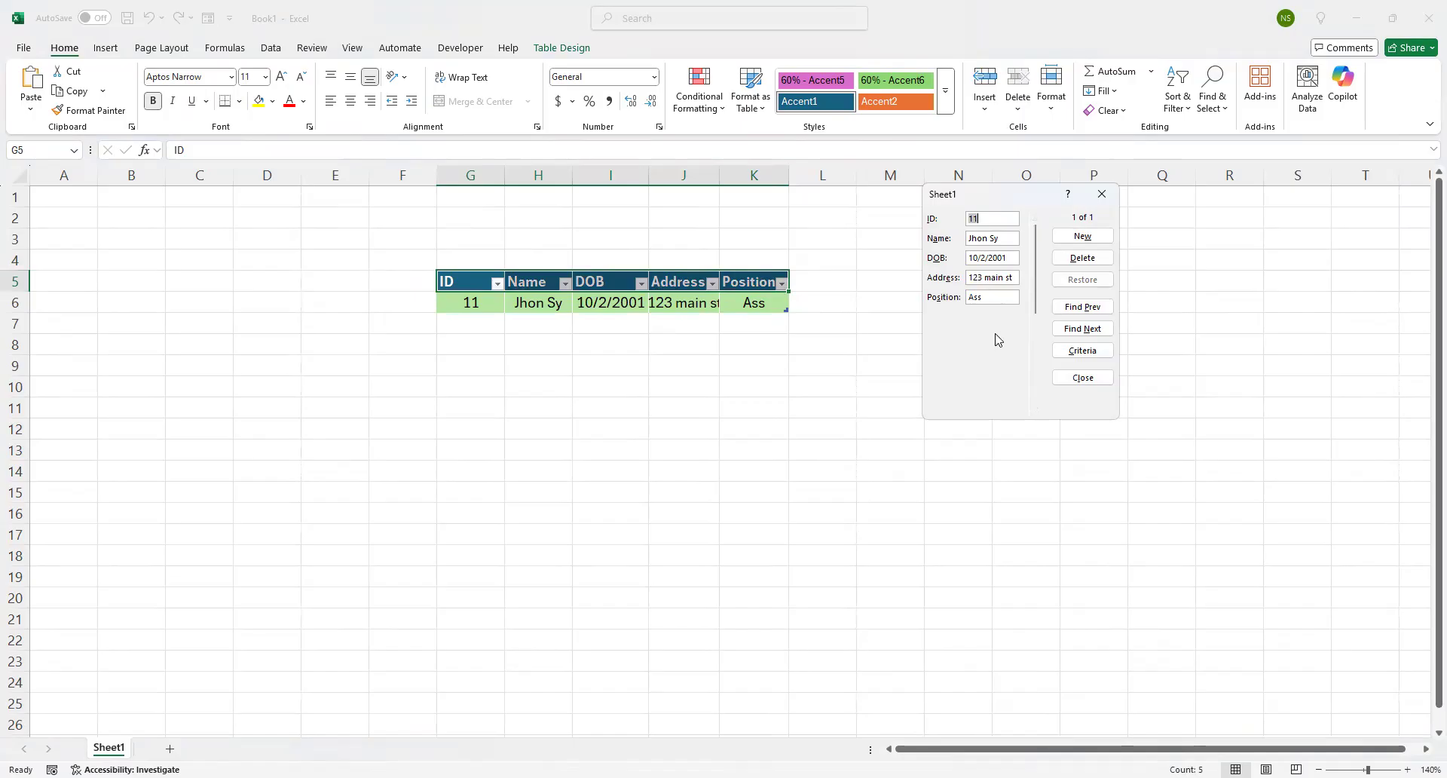
Start a new record in the data form and enter the person's ID, full name and date of birth
left_click(1073, 239)
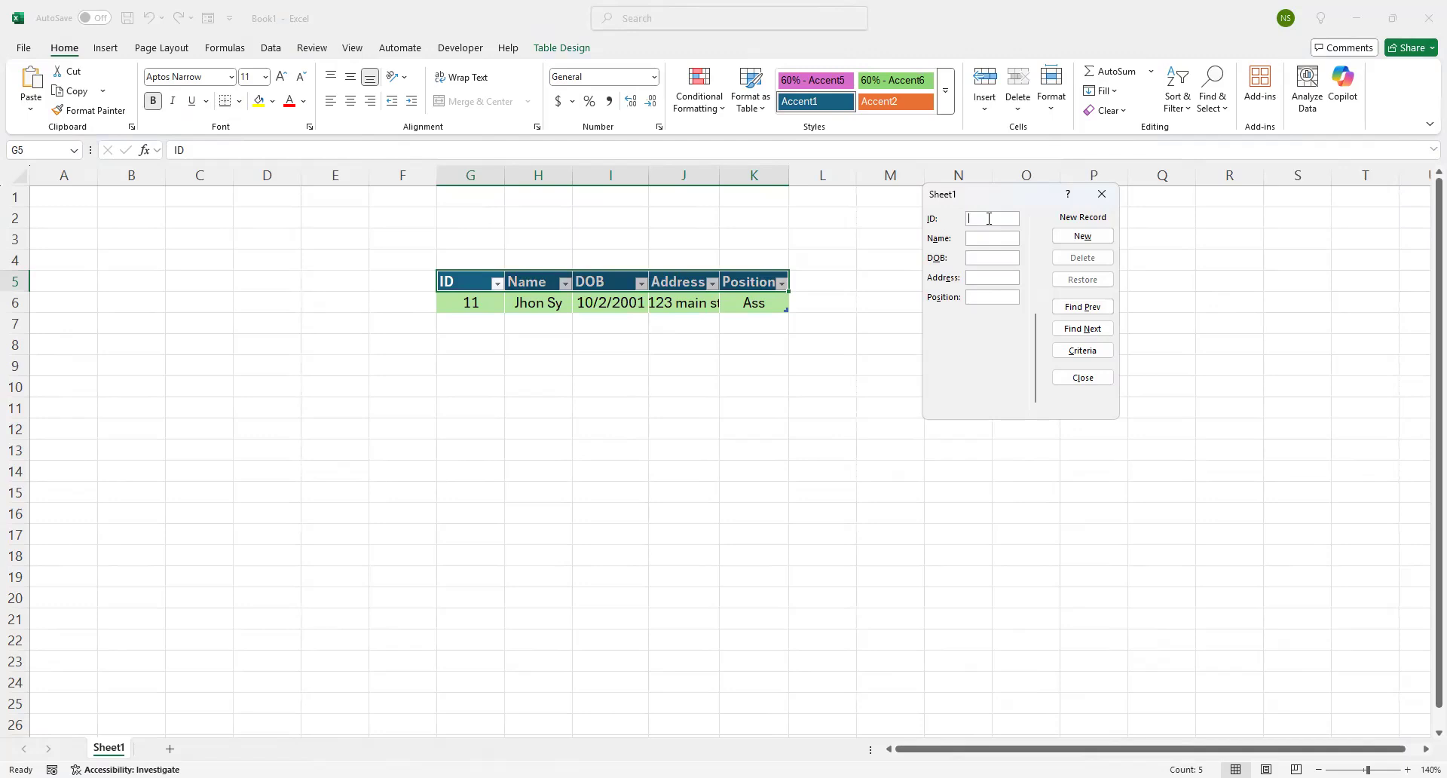
type("40")
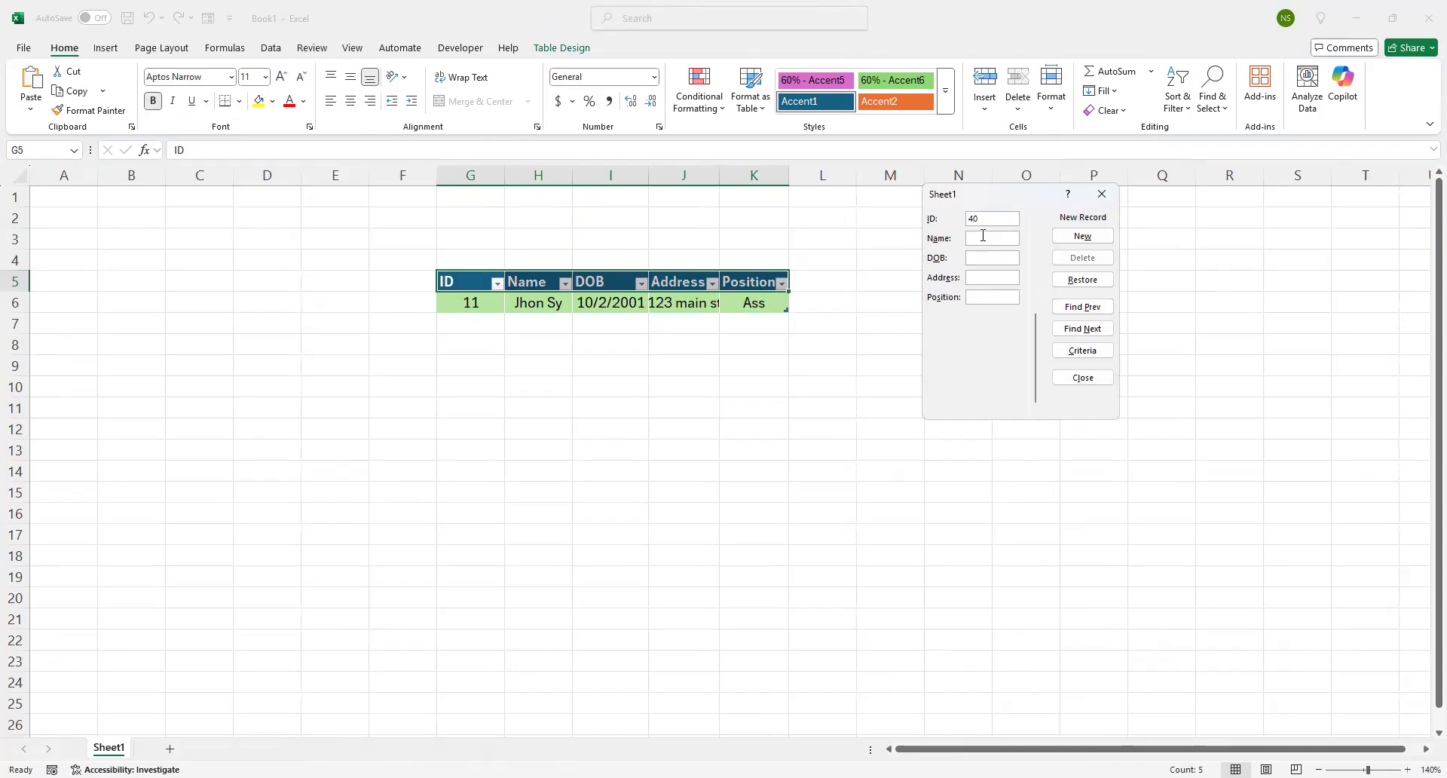
left_click(982, 238)
type("Nass")
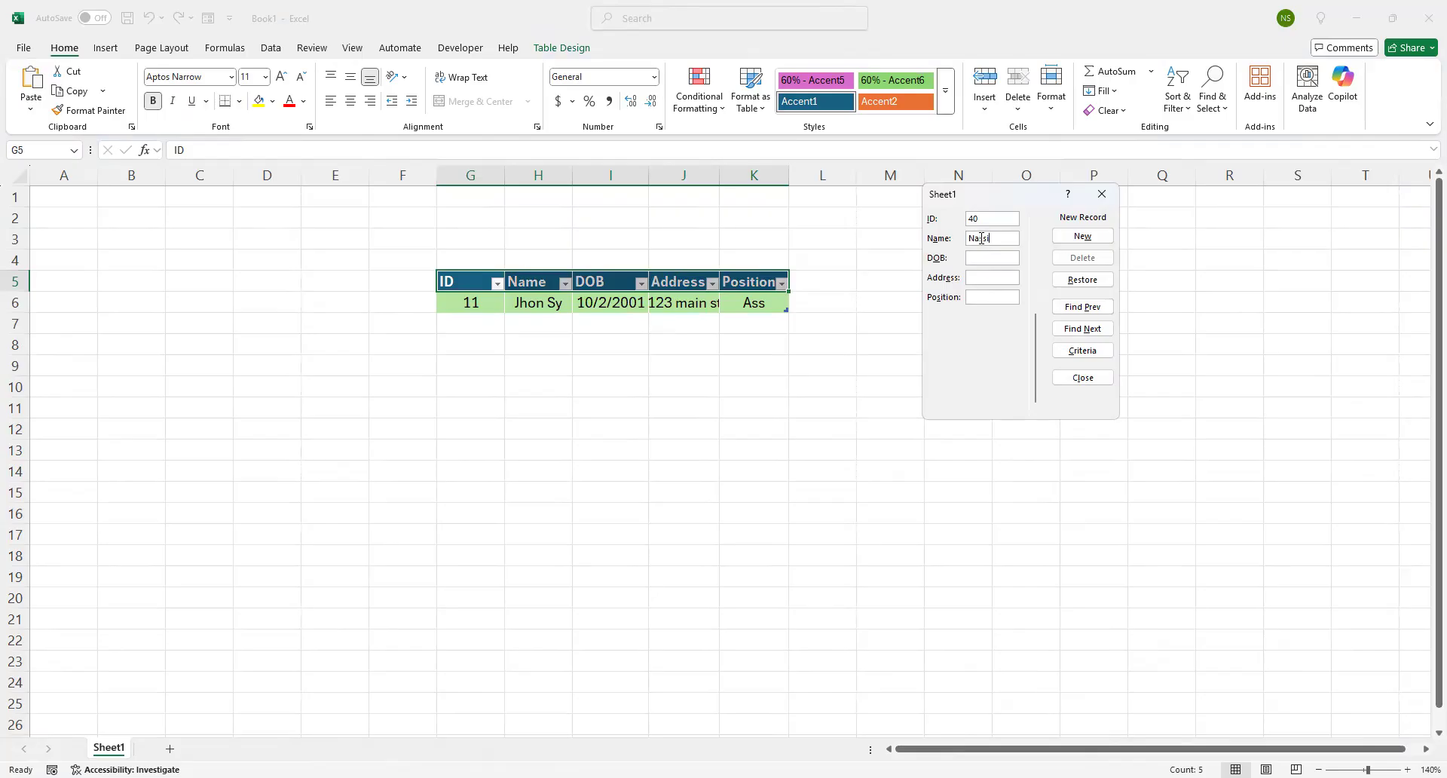
type("ir Sall")
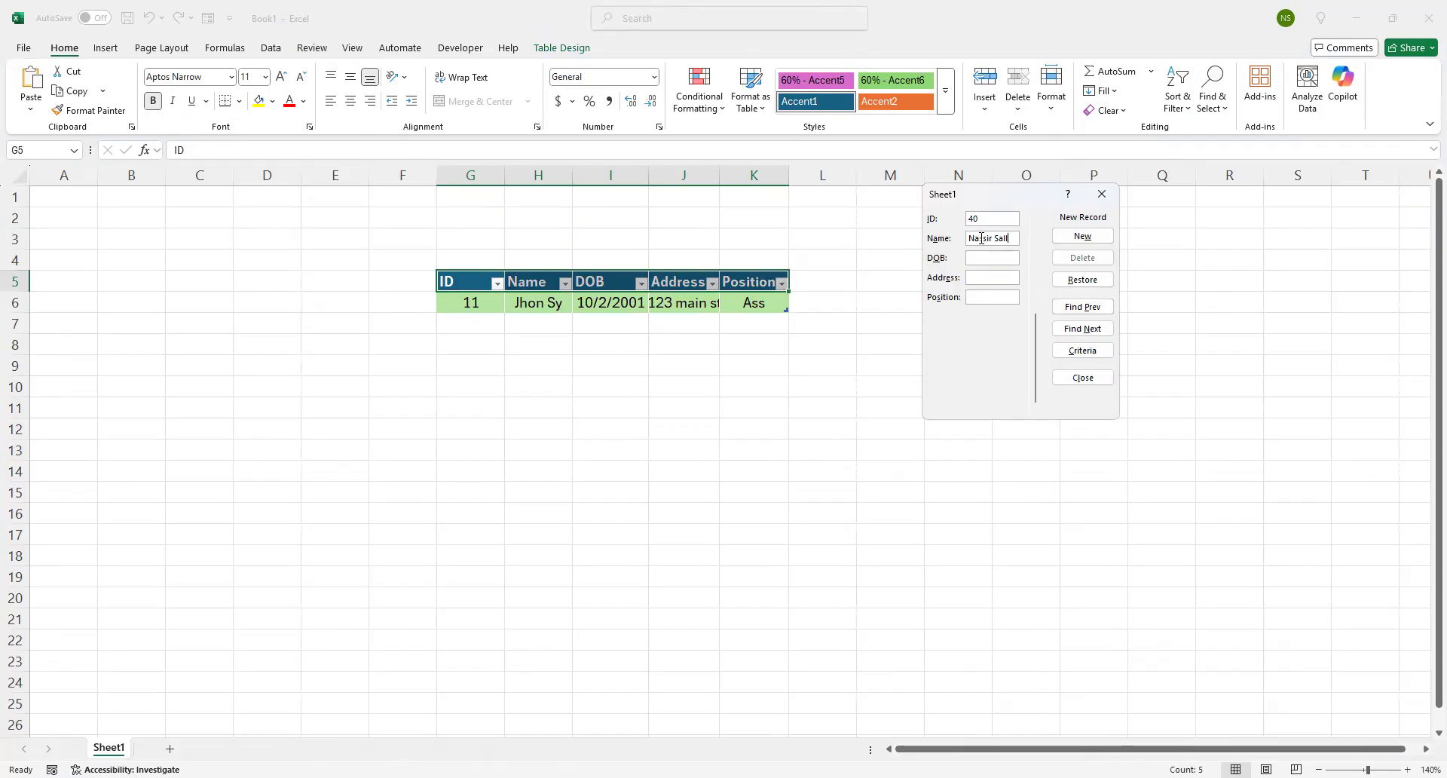
left_click(989, 259)
type("01/01/1990")
Fill in the person's address, set the position to SCO, and add the record to the table
left_click(984, 277)
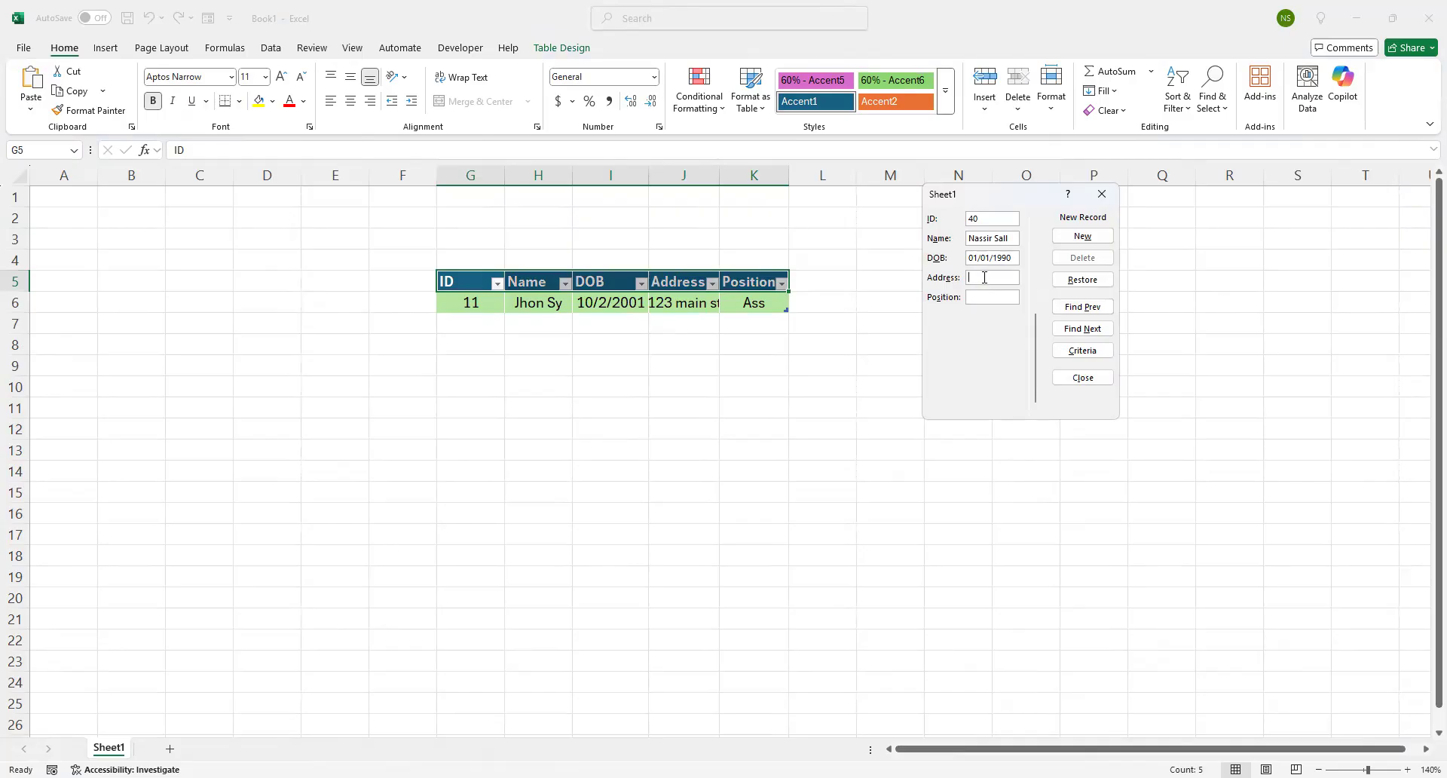
type("123")
type(" o")
type("SC")
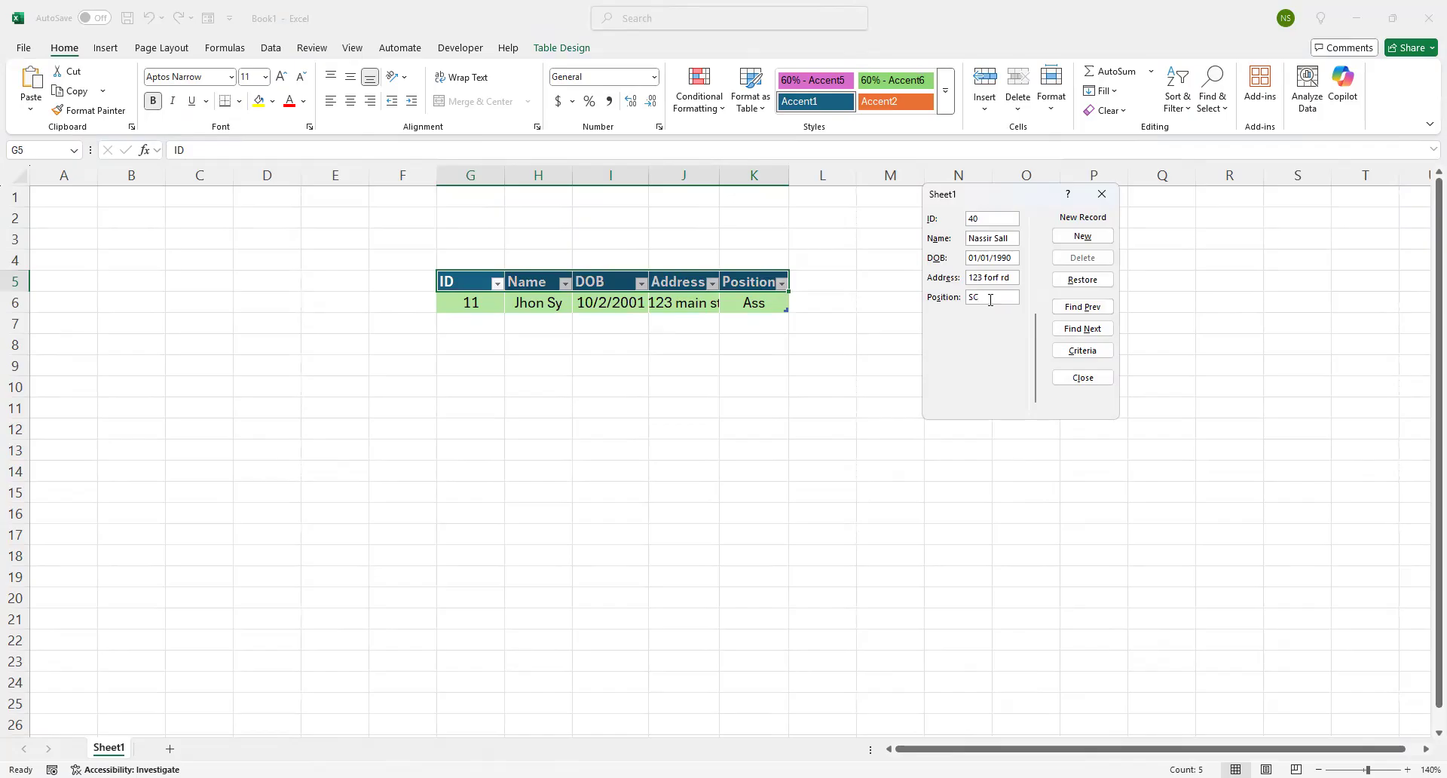
type("O")
key("Return")
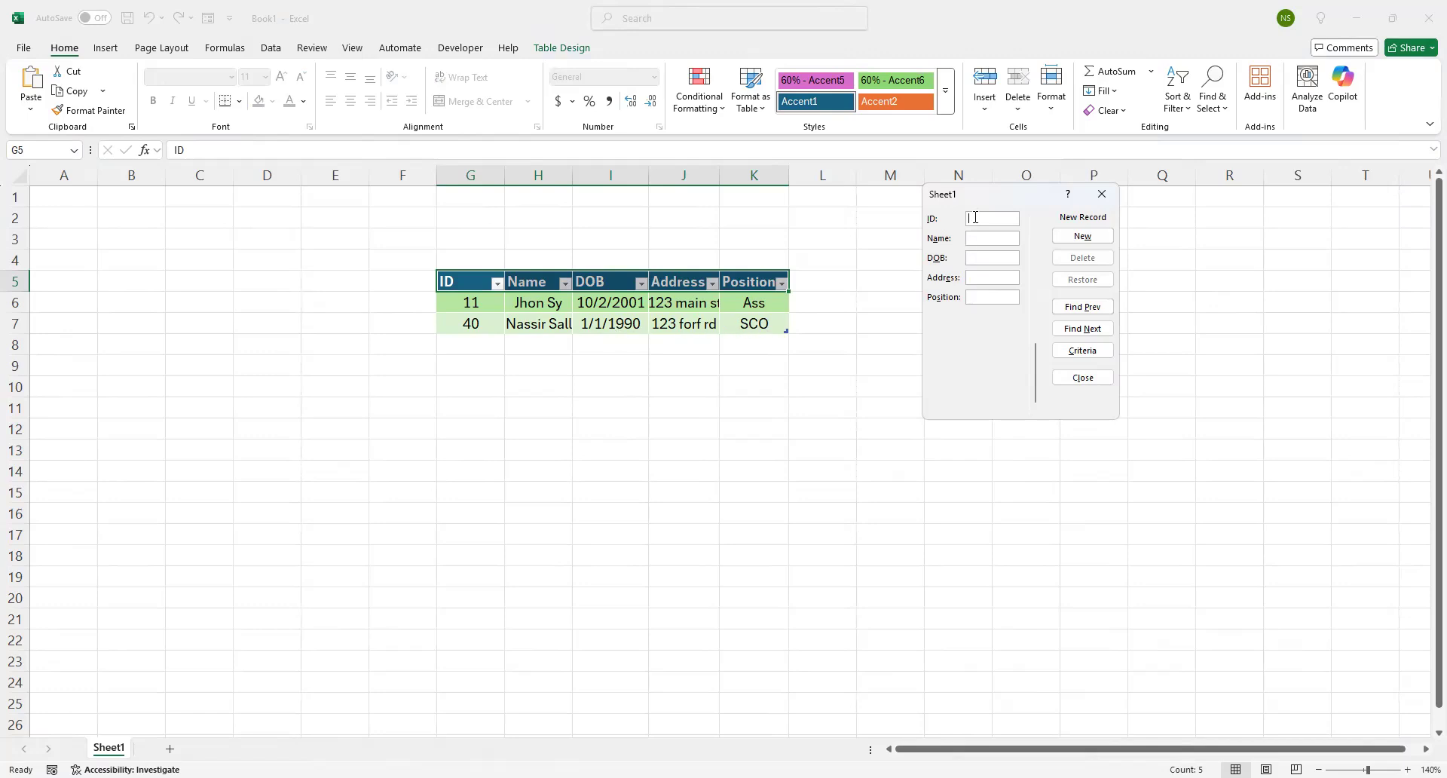
Enter the ID, full name and date of birth of another person in the blank record
type("52")
left_click(983, 236)
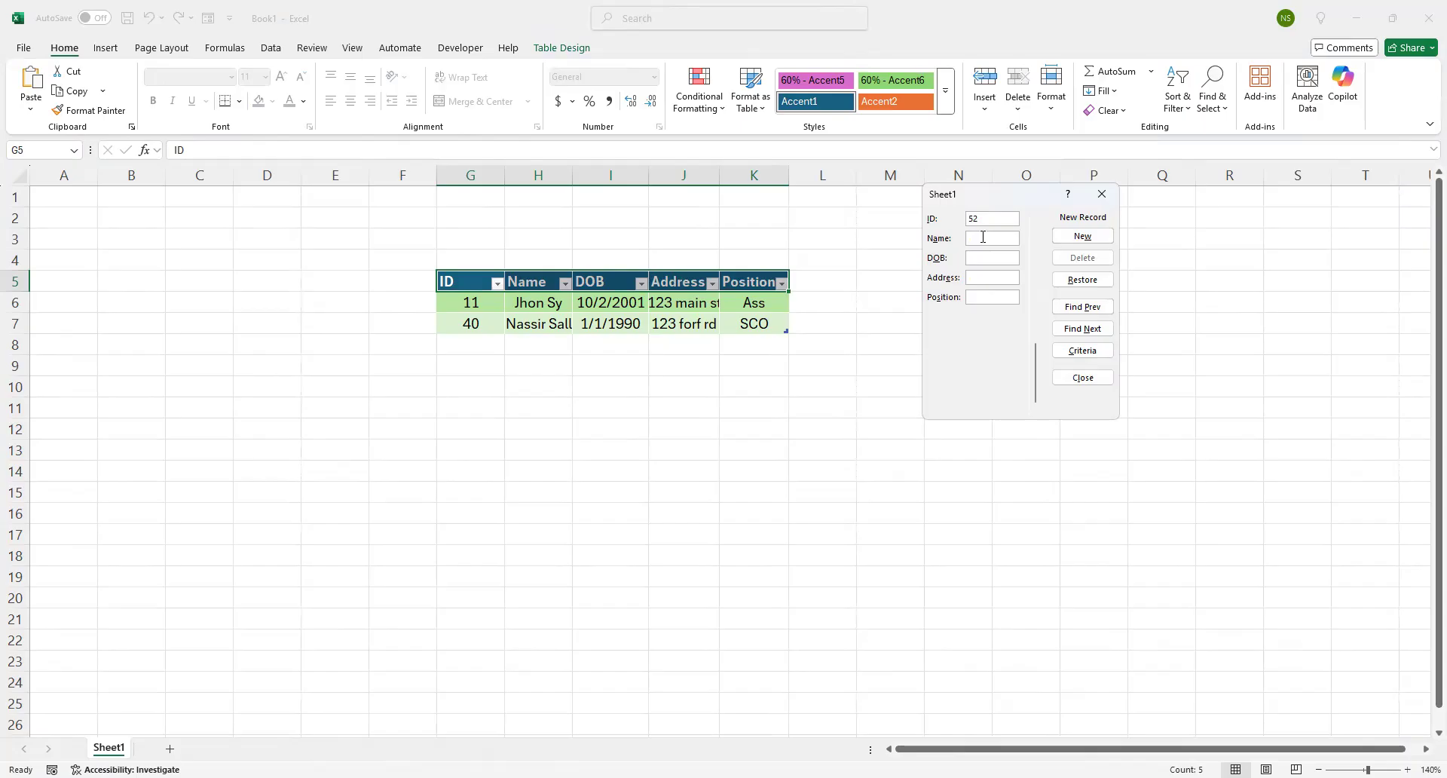
type("Aki")
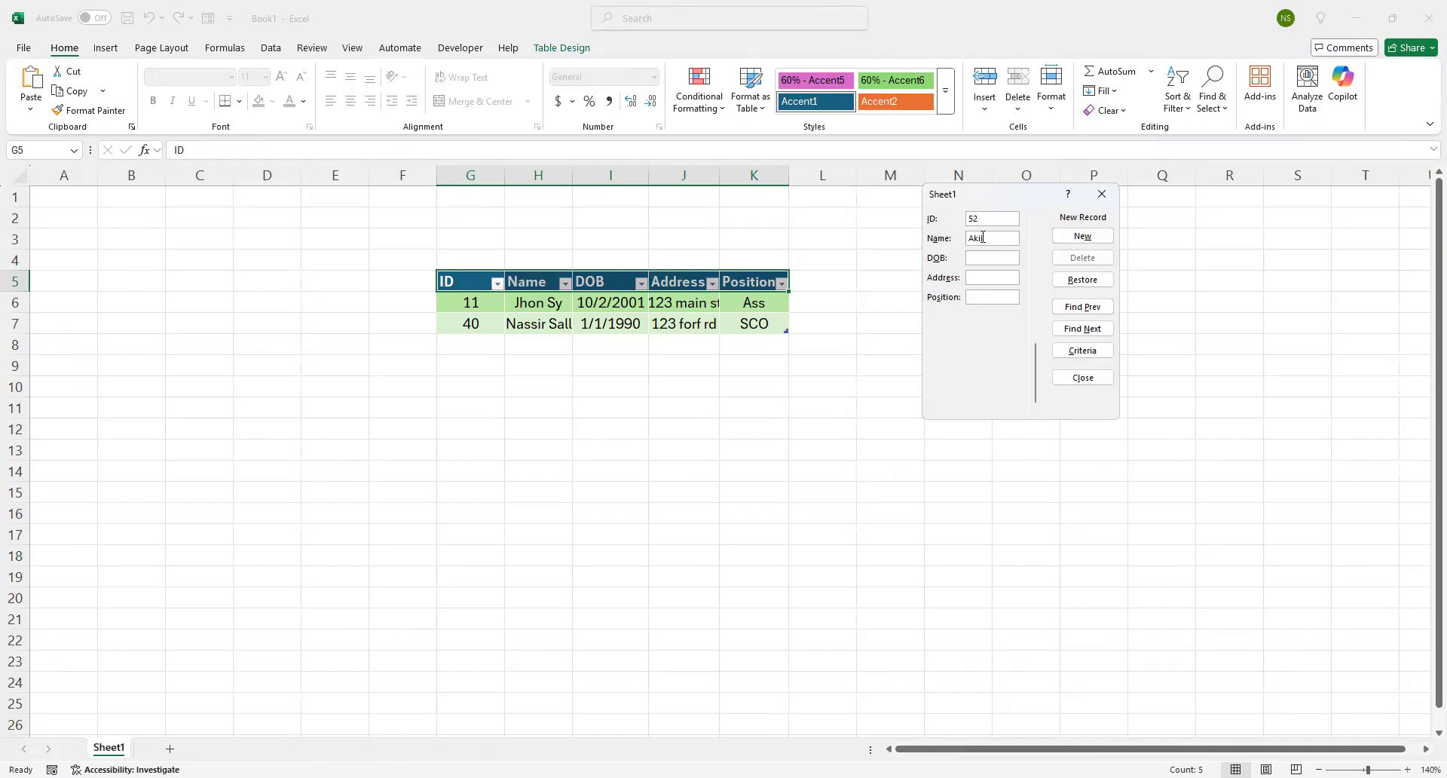
type(" Jhon")
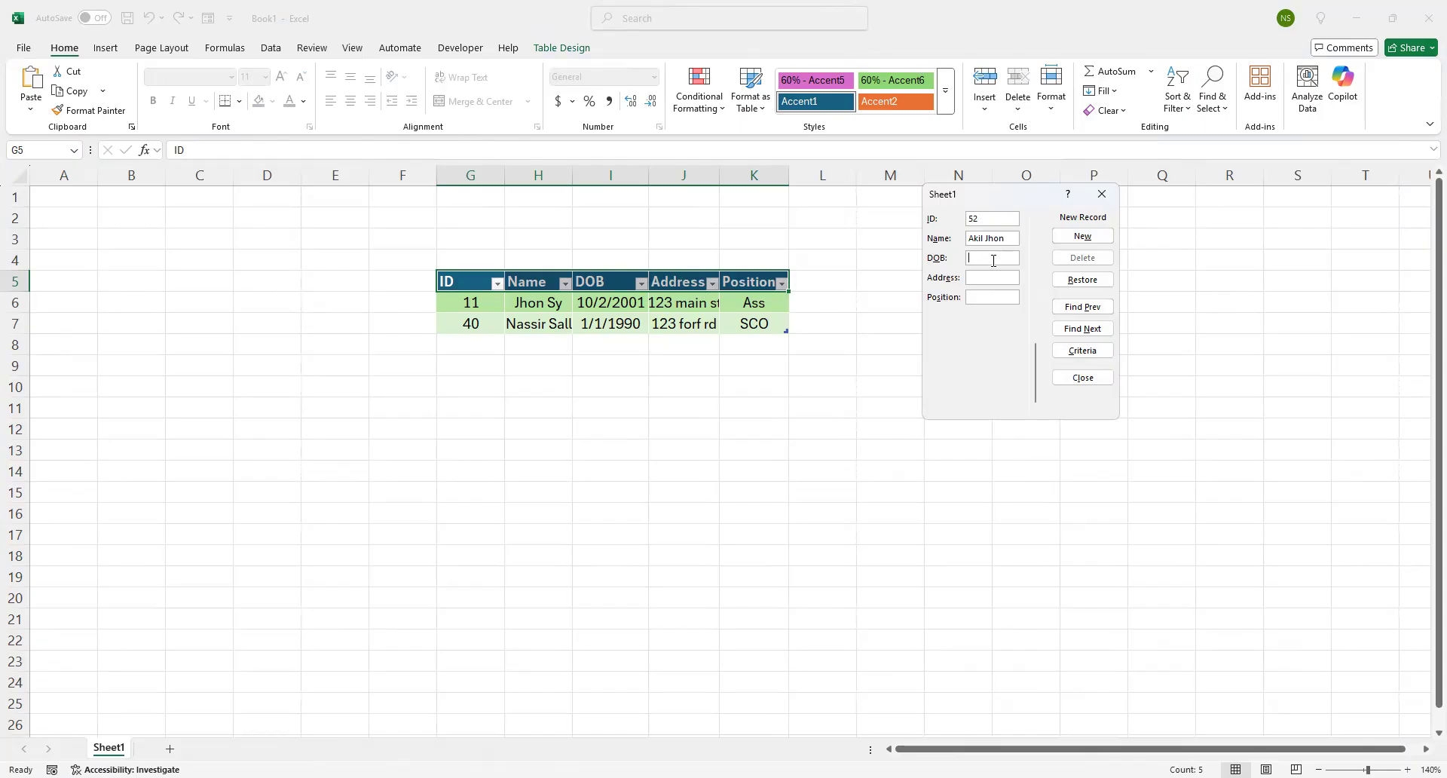
left_click(993, 260)
type("20/0")
type("5")
type("/2011")
Fill in this person's address, set the position to Associate, and add the record to the table
type("5")
type("8 n ma")
type("in st")
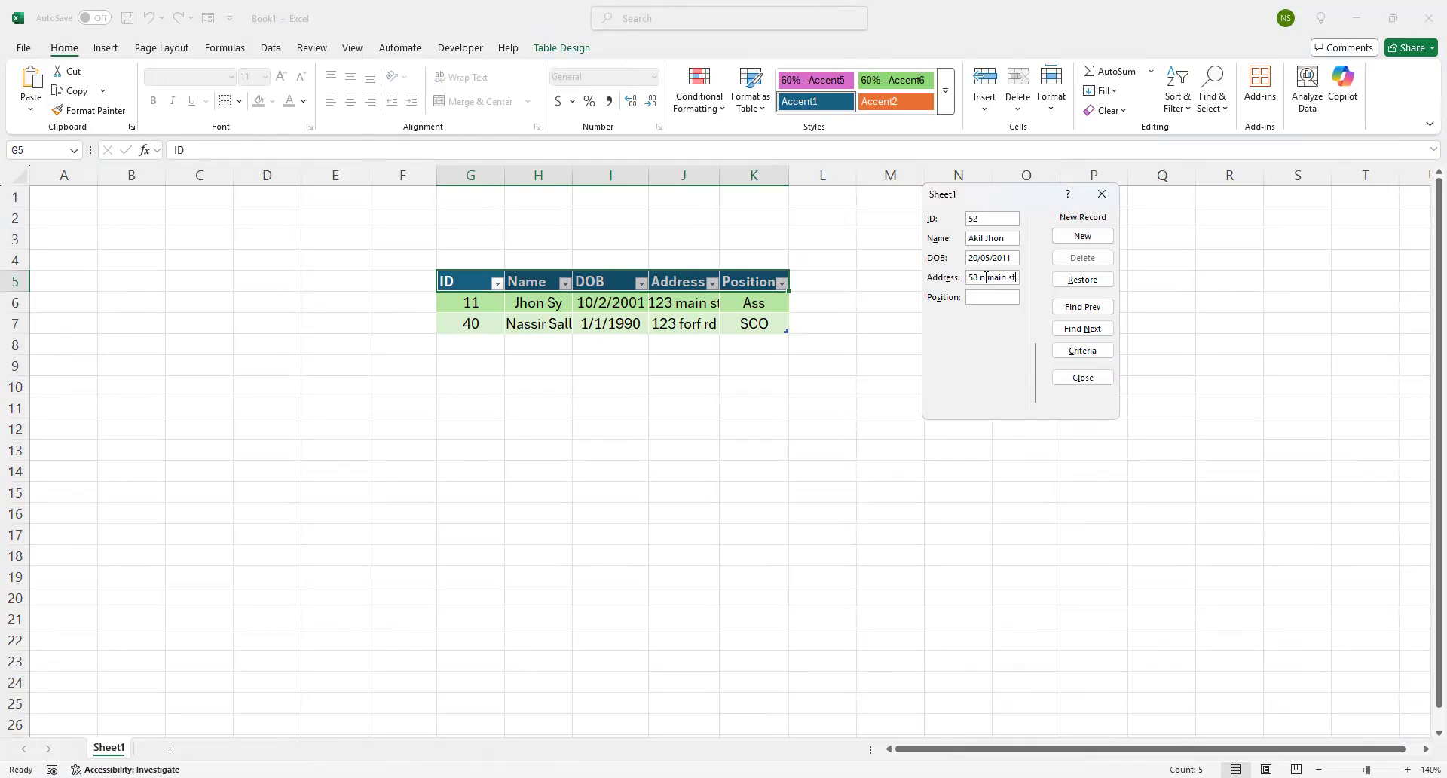
left_click(997, 297)
type("Associate")
key("Return")
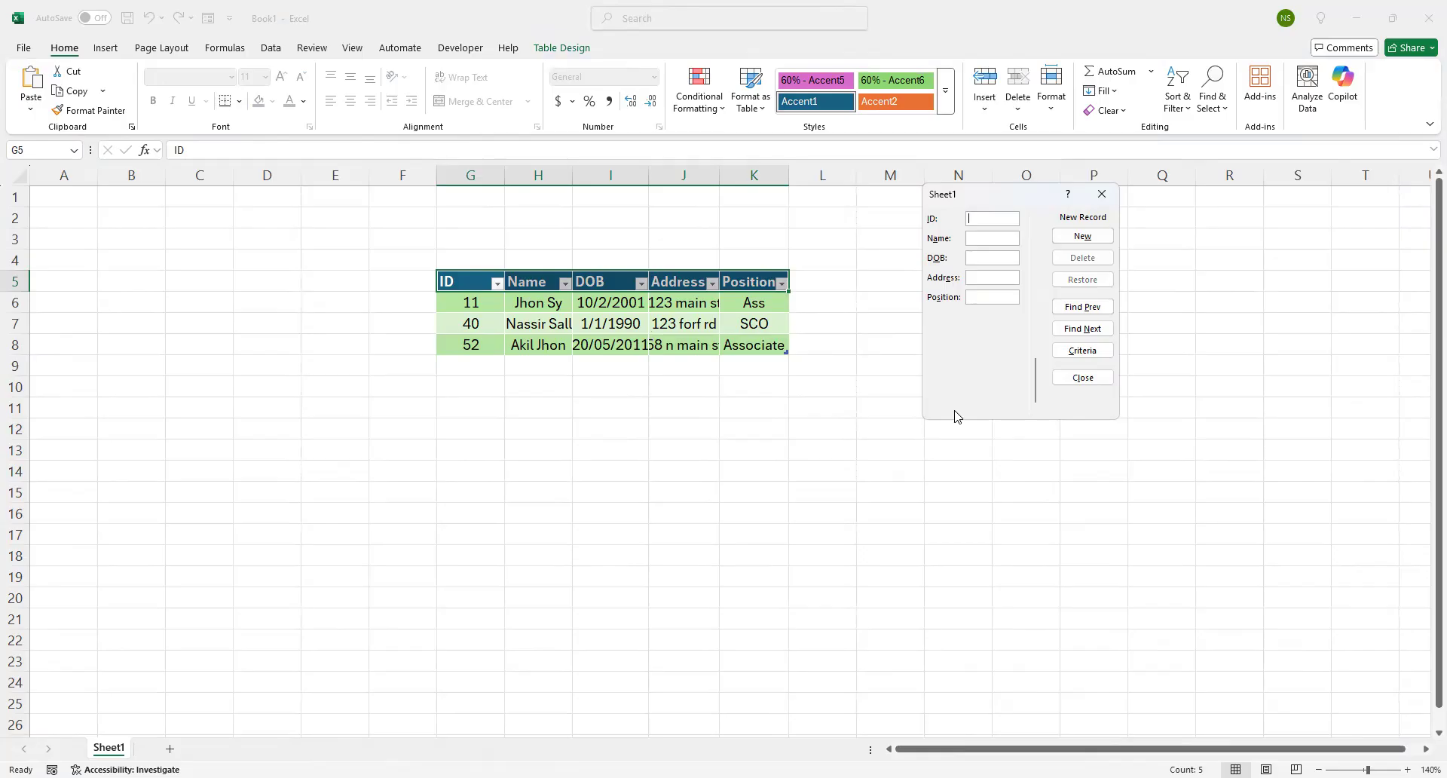
Go back to the last record, the one with position Associate, and permanently delete it
left_click(1080, 312)
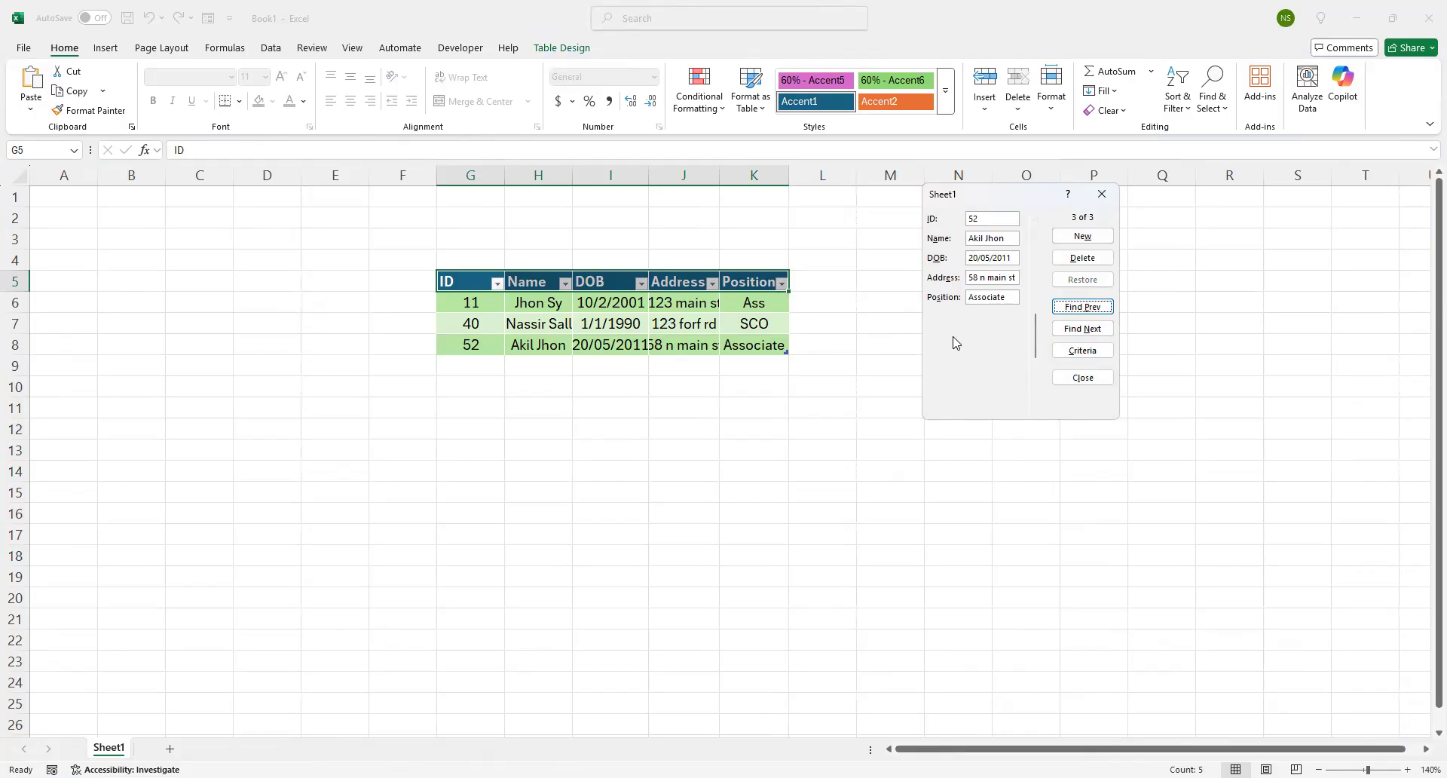
left_click(1071, 260)
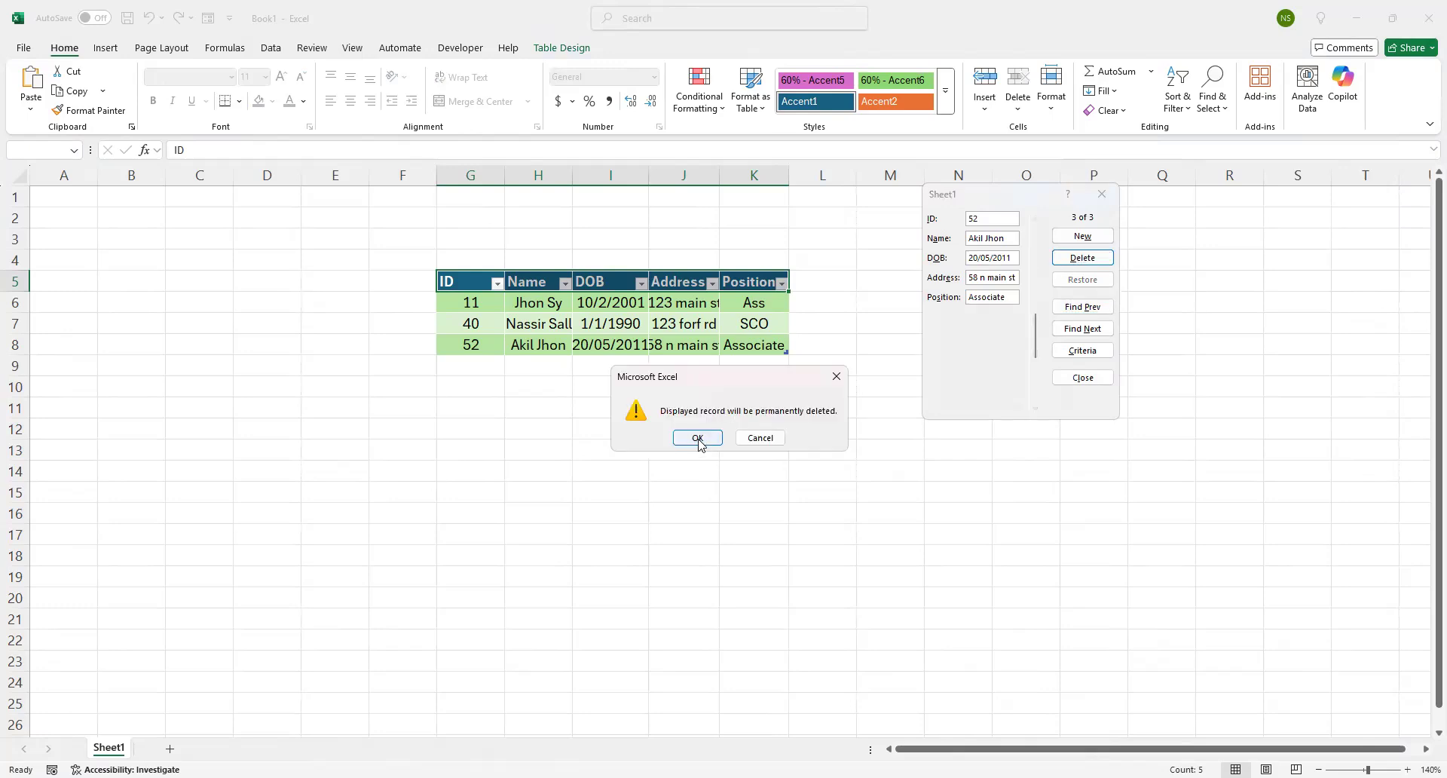
left_click(697, 438)
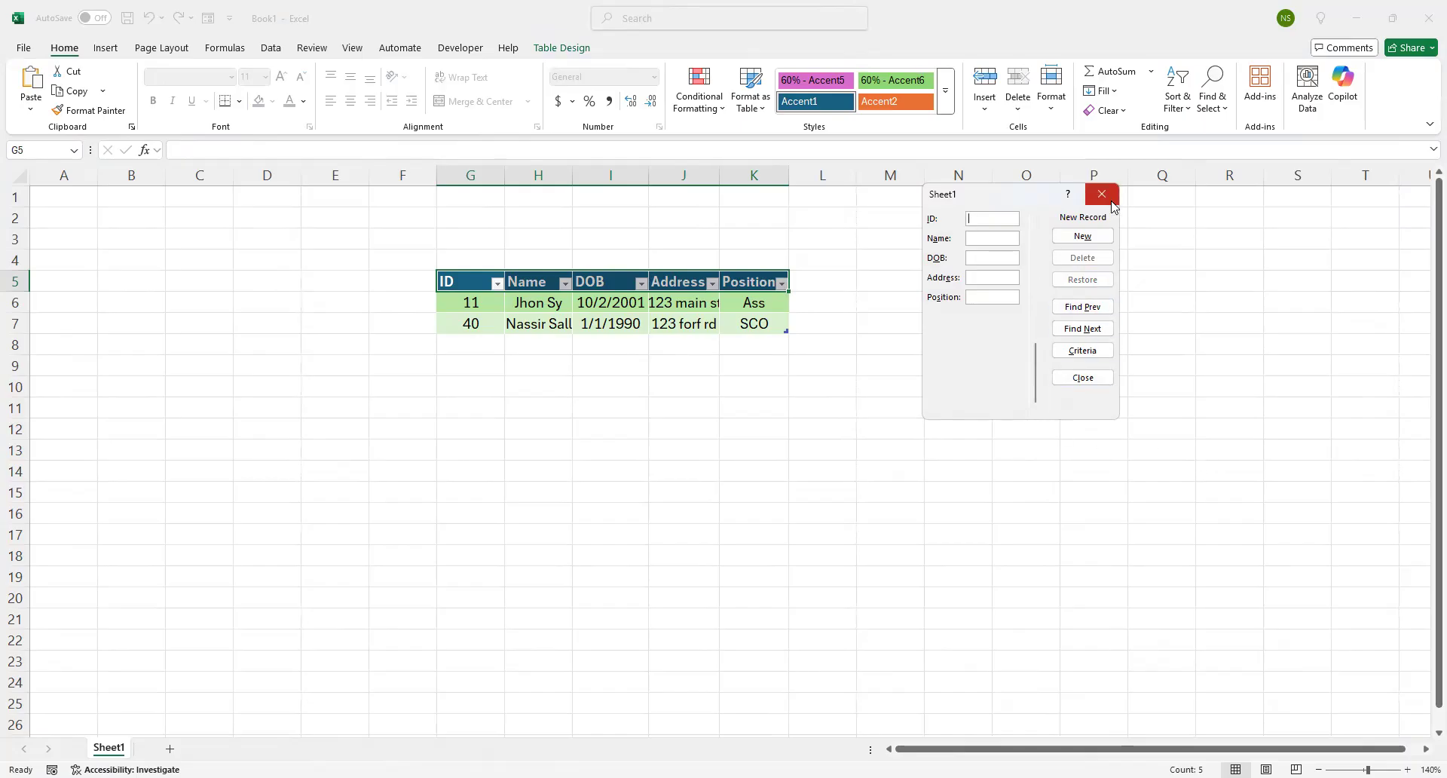
Try to search the records with the first record's ID as the criterion
left_click(1091, 336)
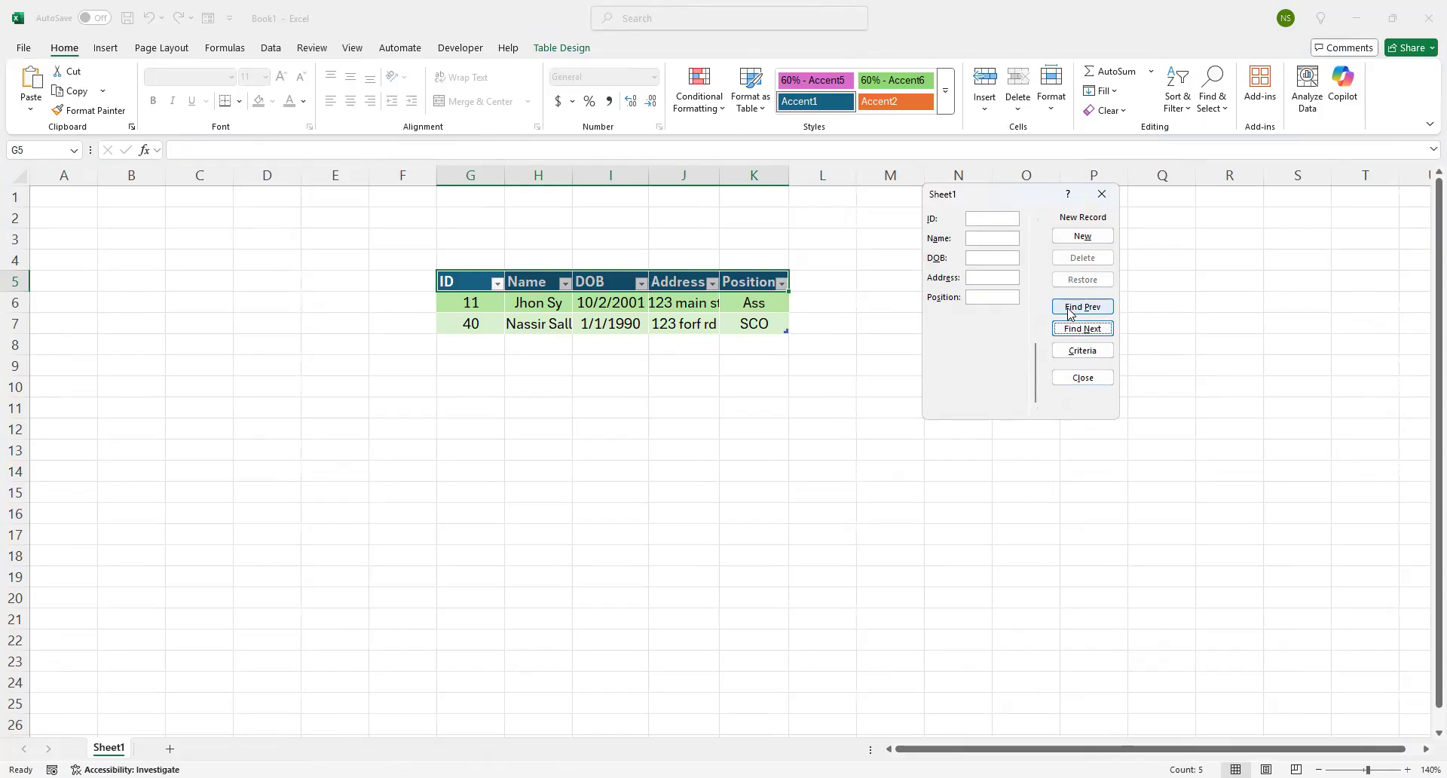
left_click(1082, 351)
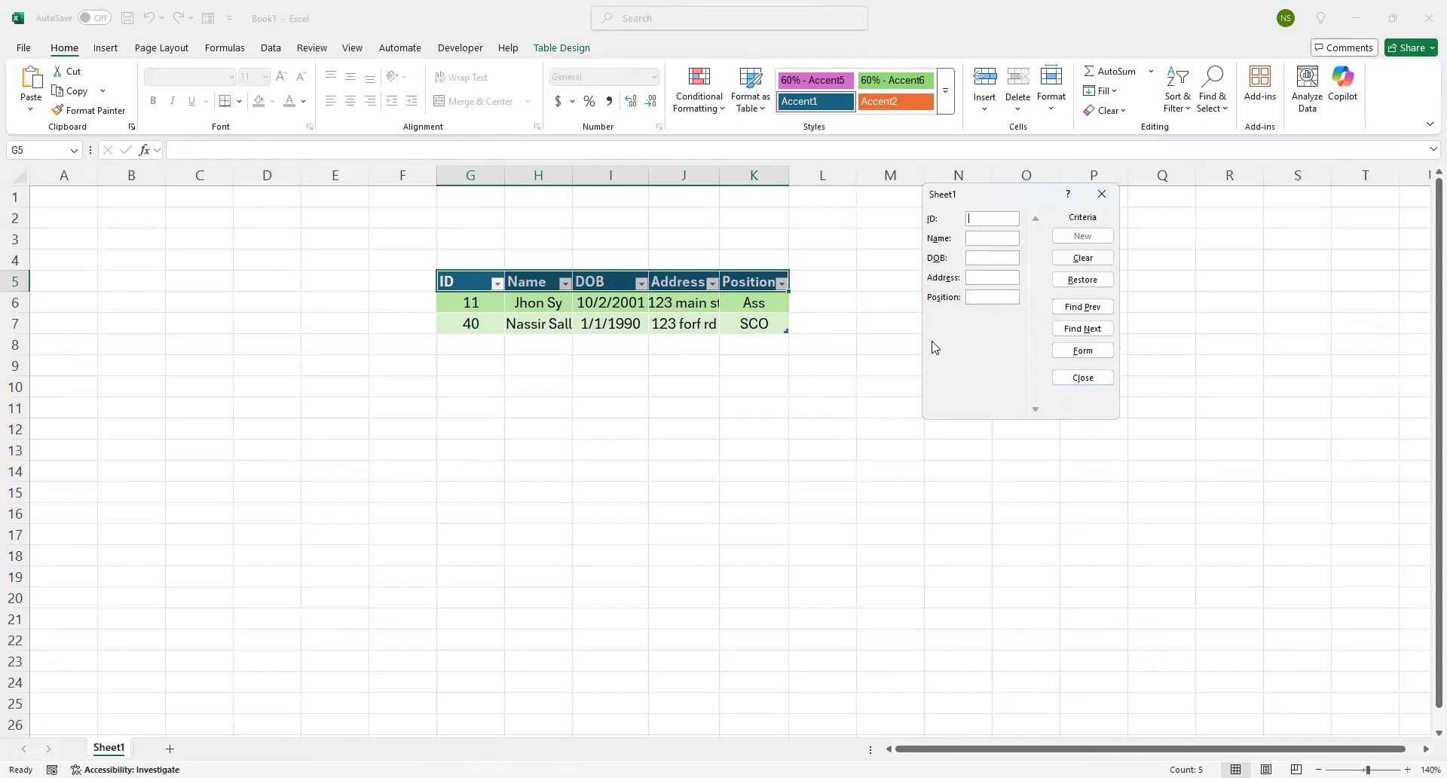
type("11")
key("Return")
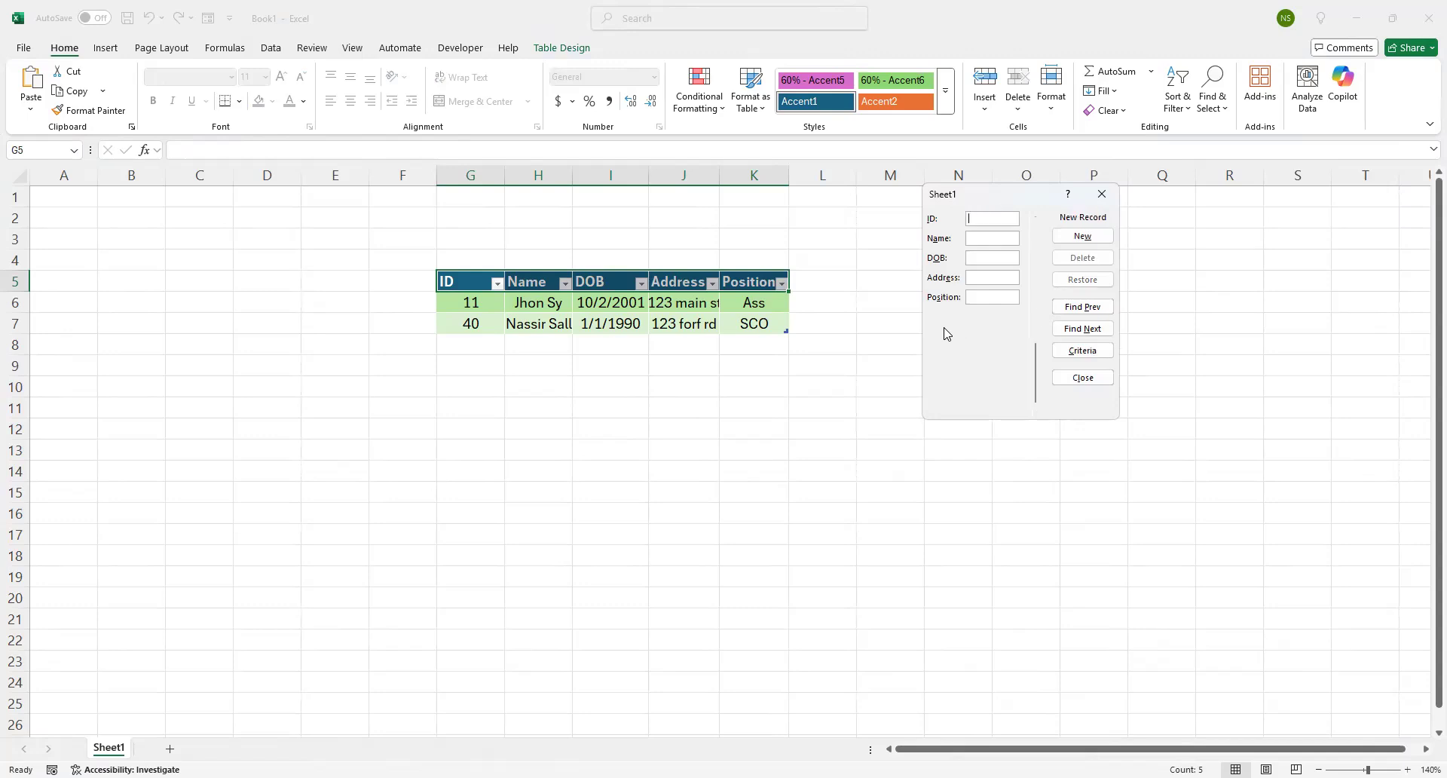
Add a record containing only the first record's ID, and search backwards through the records using the ID criterion
type("11")
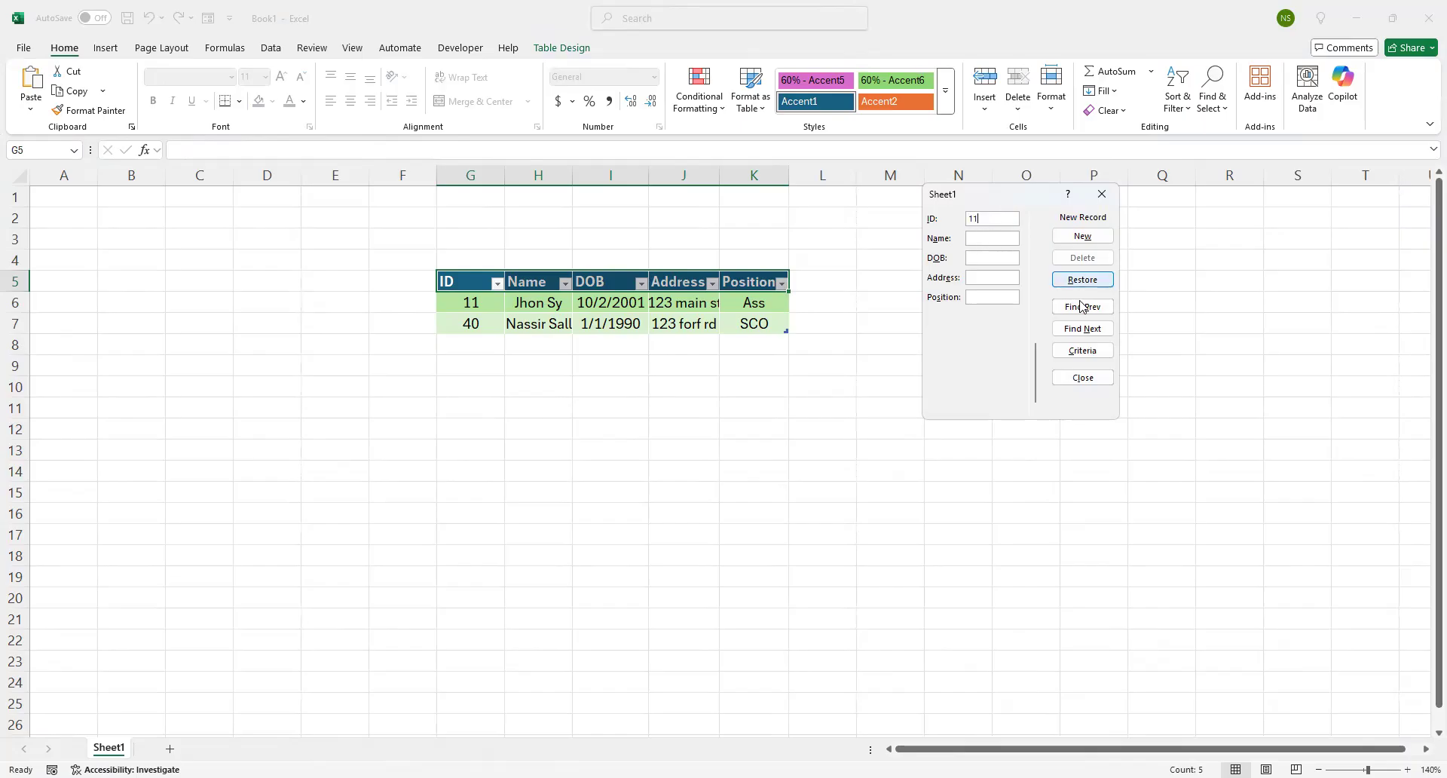
left_click(1094, 329)
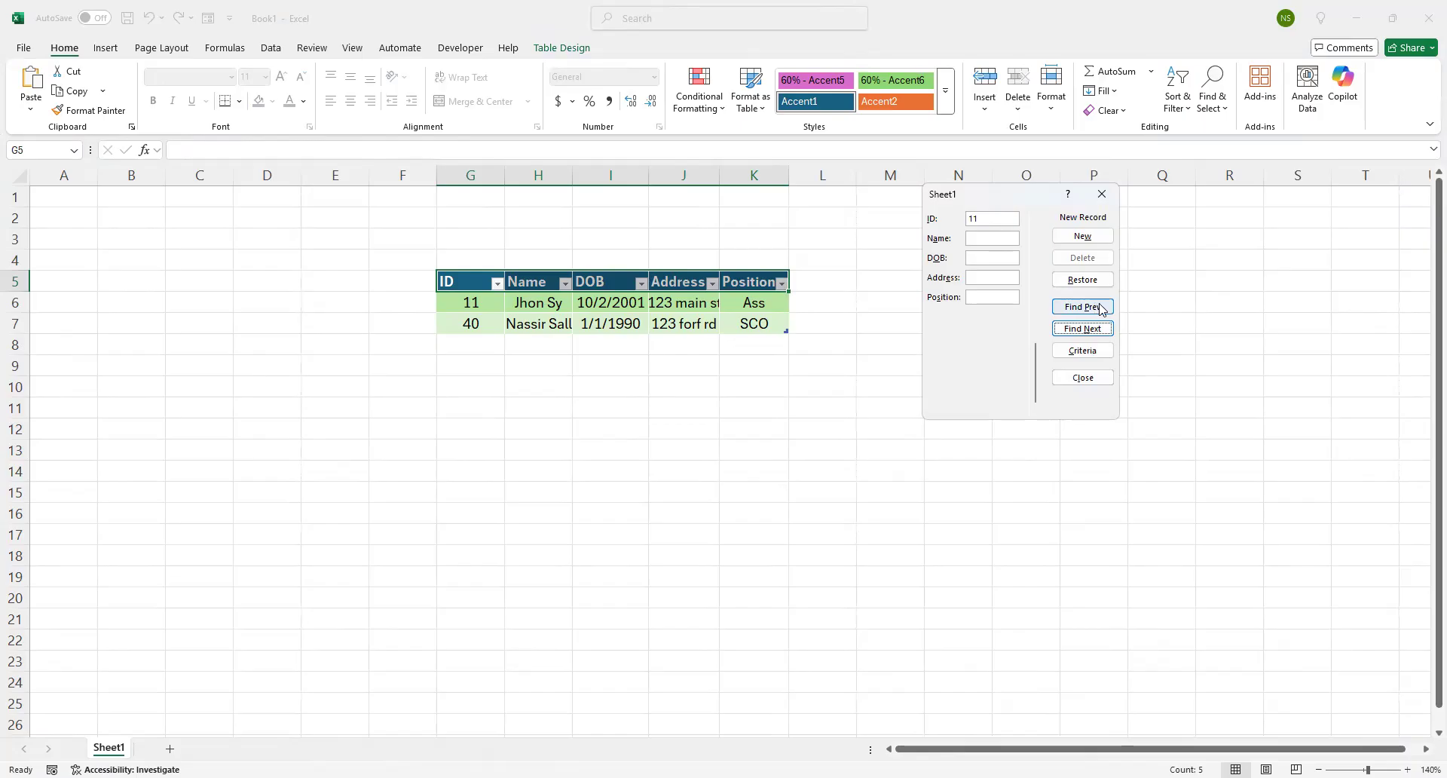
left_click(1088, 351)
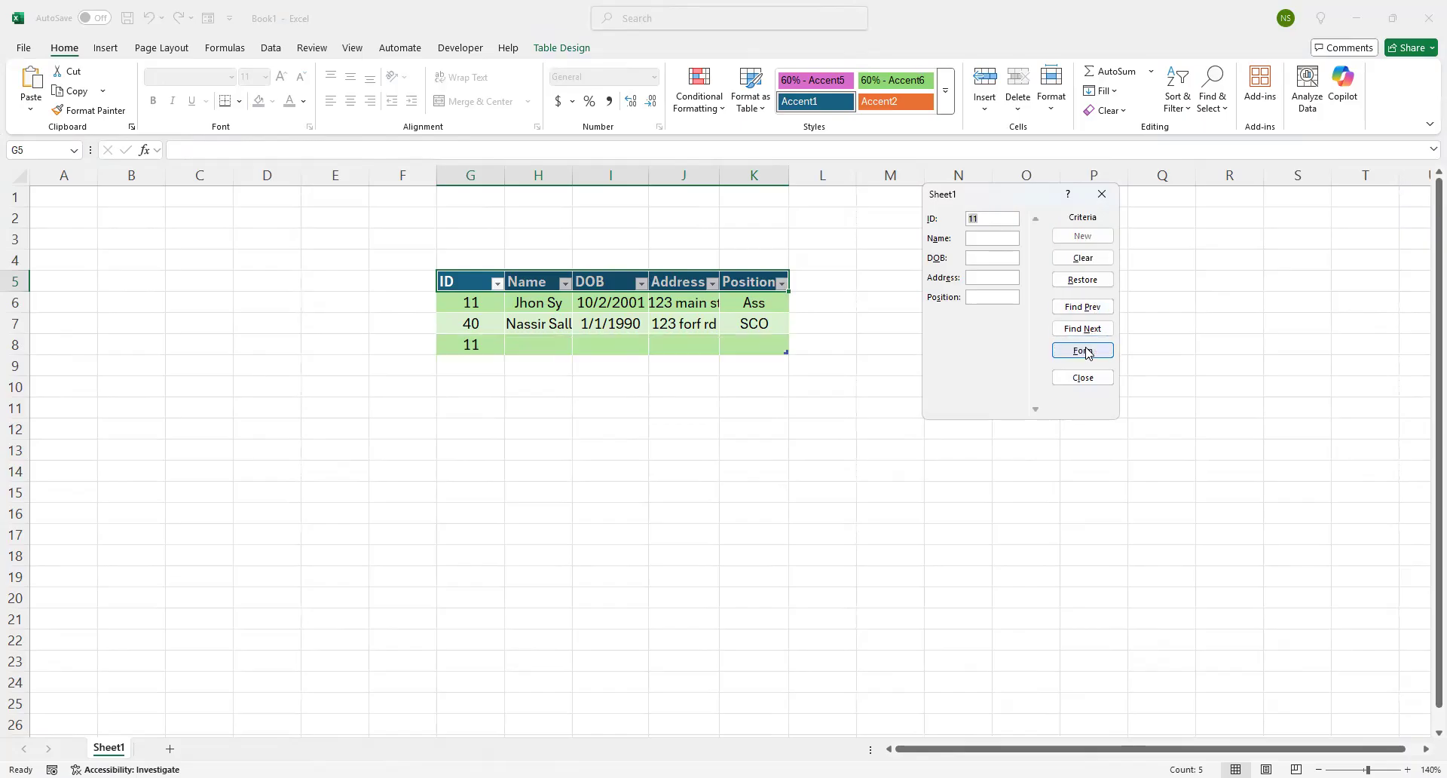
left_click(1085, 327)
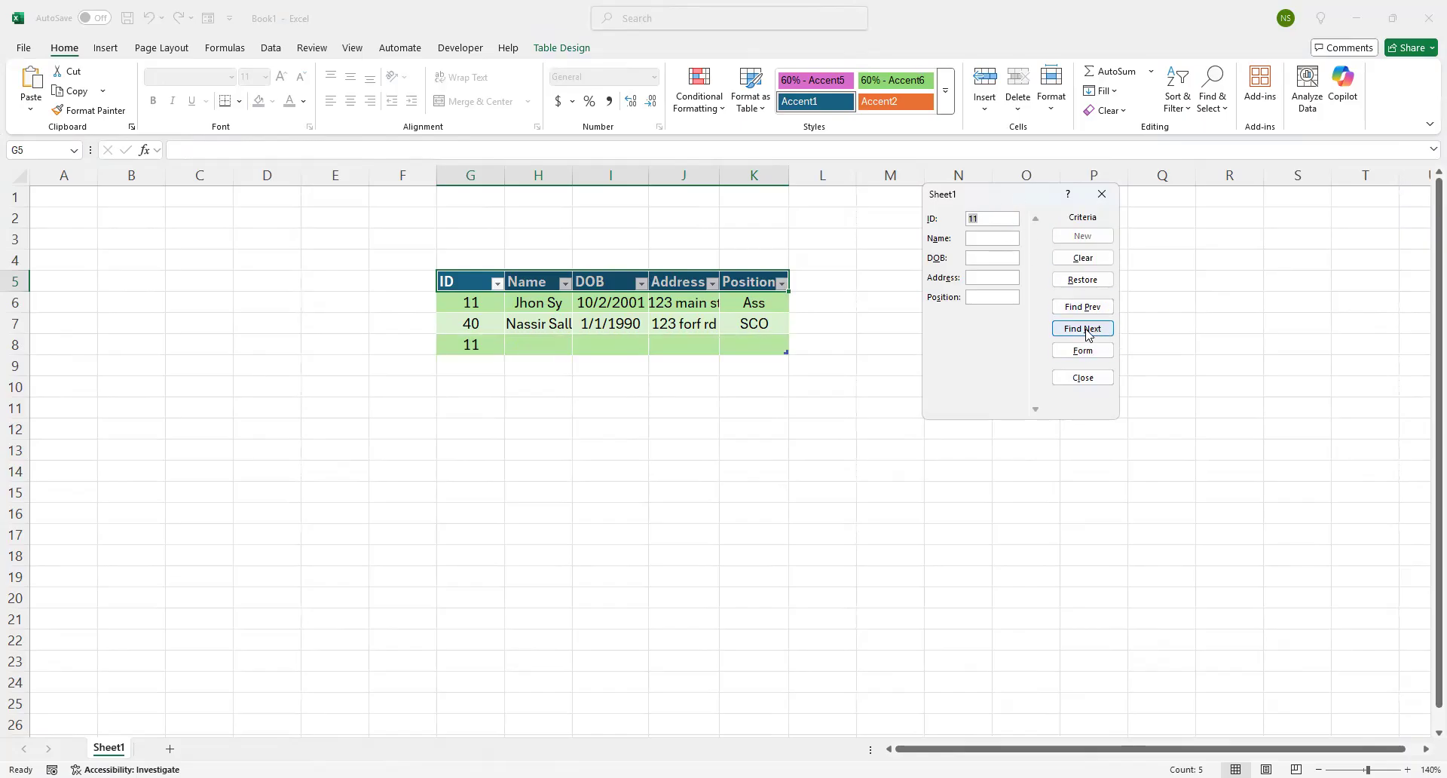
left_click(1083, 306)
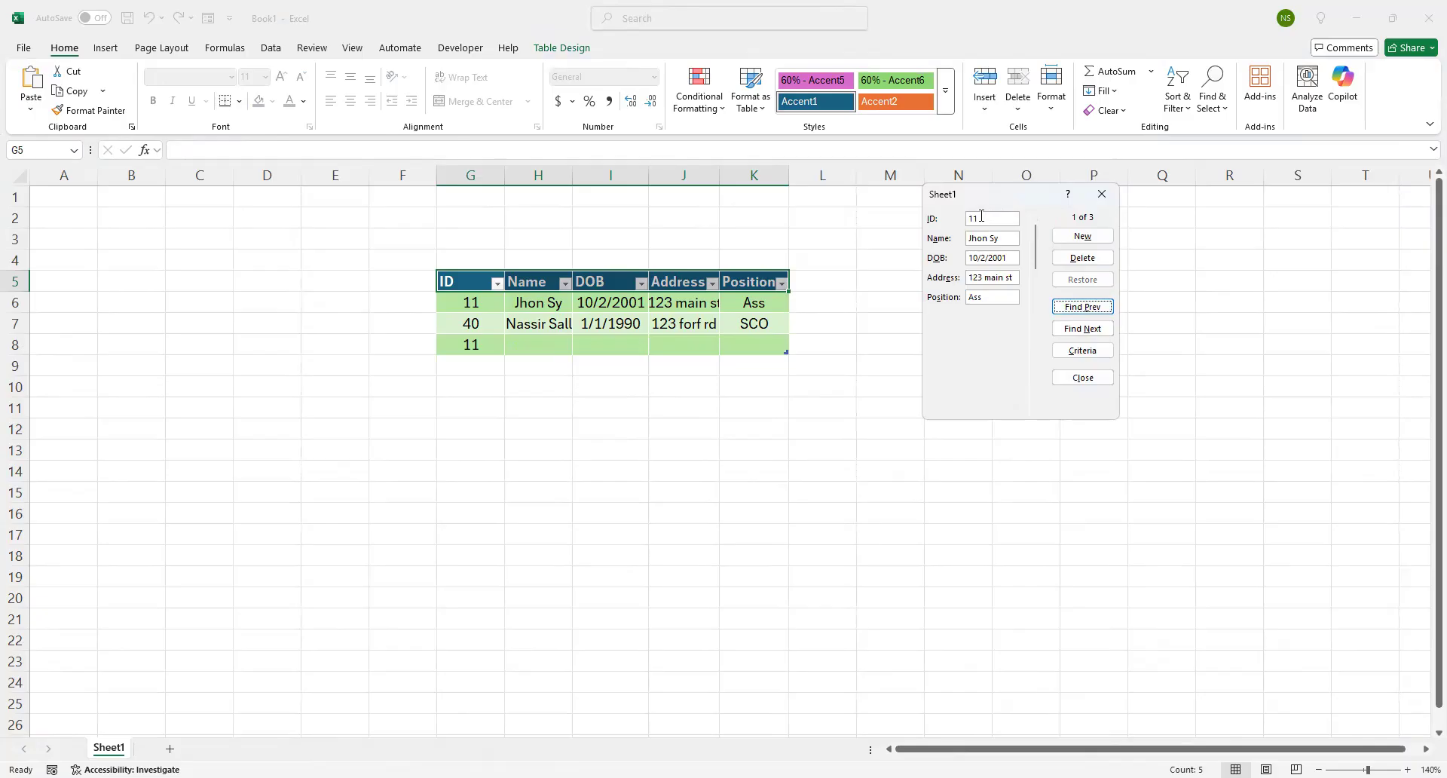
Replace the ID of the first record with a new single-digit ID
left_click(982, 219)
key("BackSpace")
key("BackSpace")
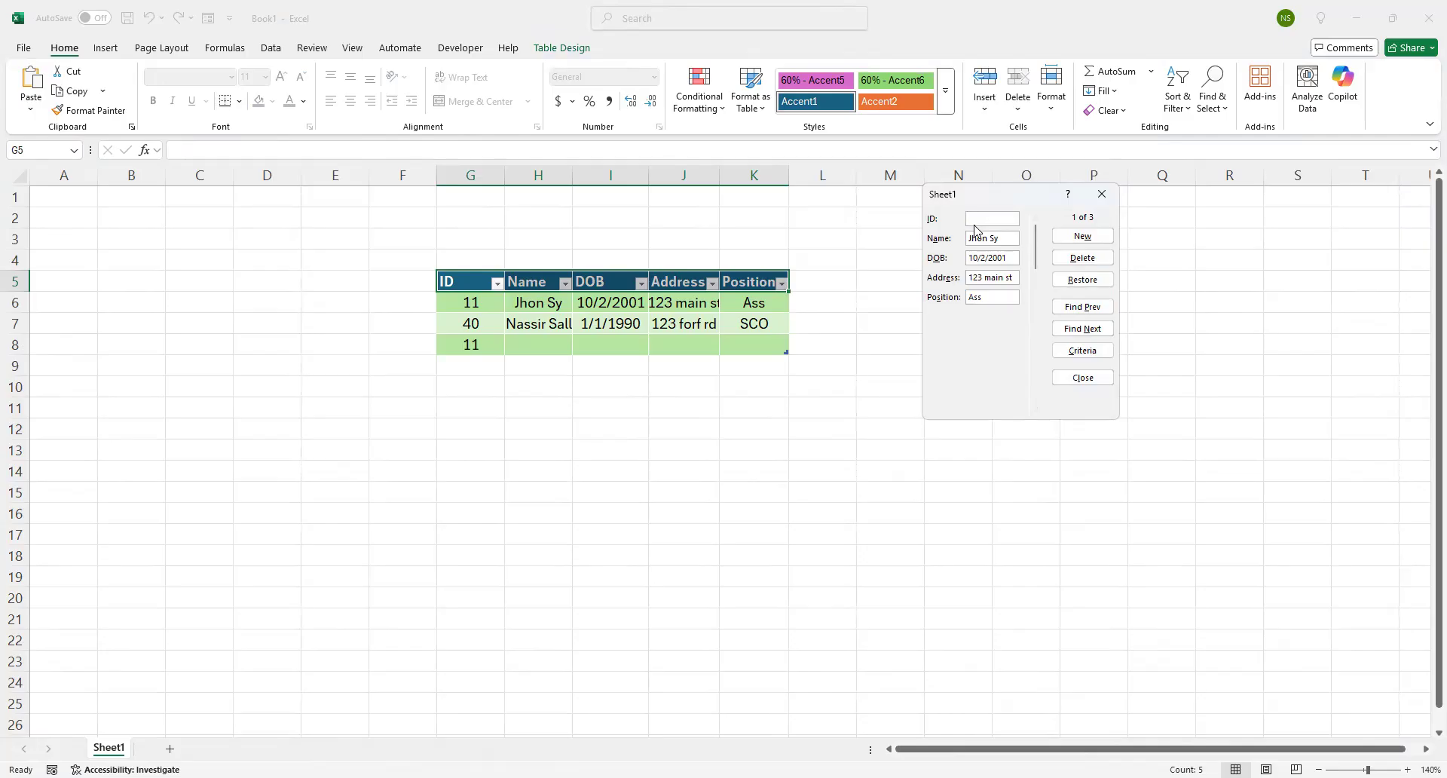
type("4")
Search backwards for the second record using its ID as the criterion, and close the data form
left_click(1087, 349)
key("BackSpace")
type("40")
left_click(1089, 307)
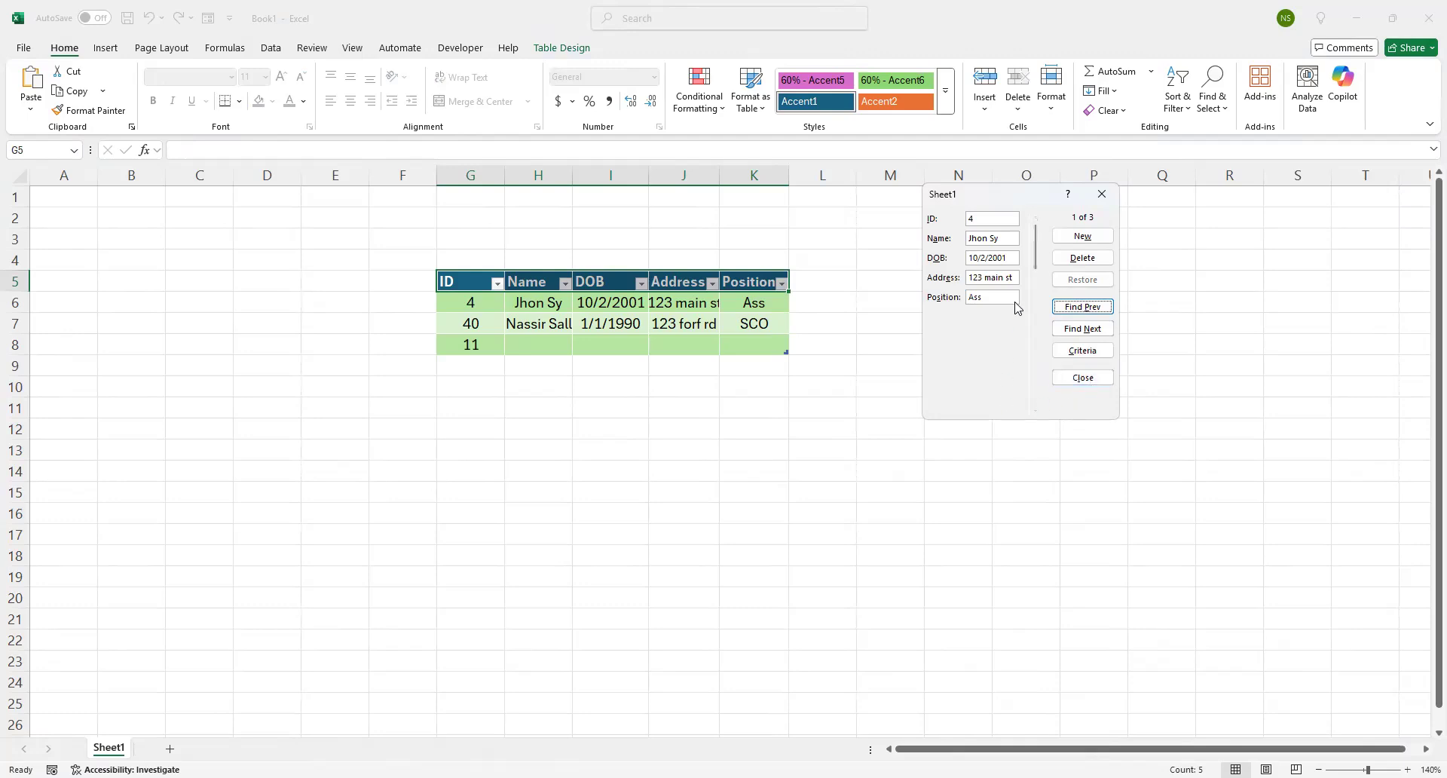
mouse_move(1036, 242)
left_mouse_down()
mouse_move(1064, 444)
mouse_move(1043, 365)
mouse_move(1034, 387)
mouse_move(1033, 232)
mouse_move(1029, 249)
left_mouse_up()
left_click(1103, 195)
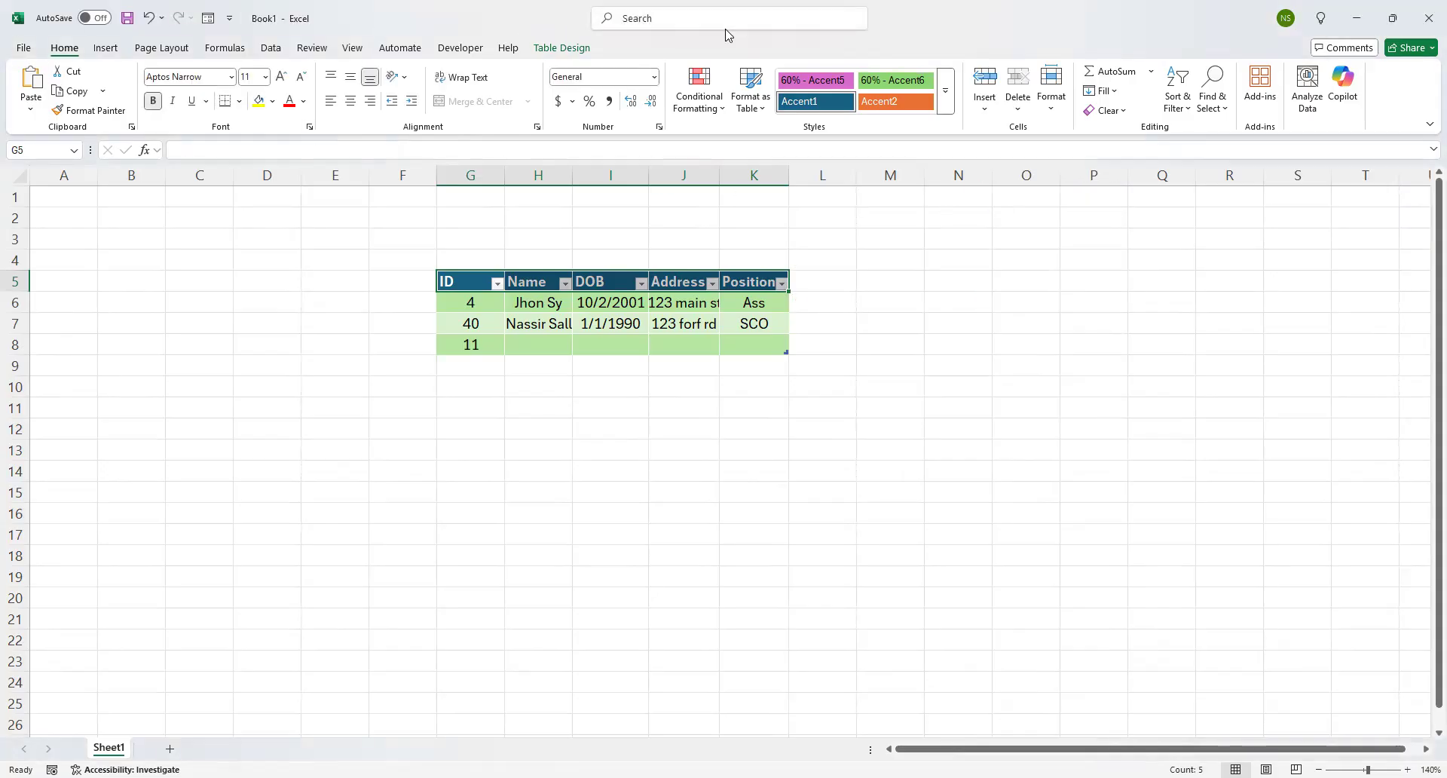